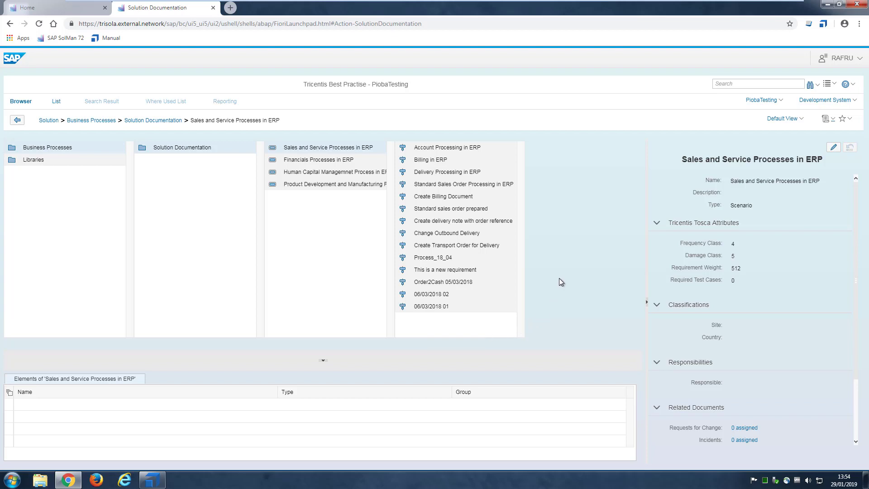
{"action": "left_click", "coordinate": [153, 480]}
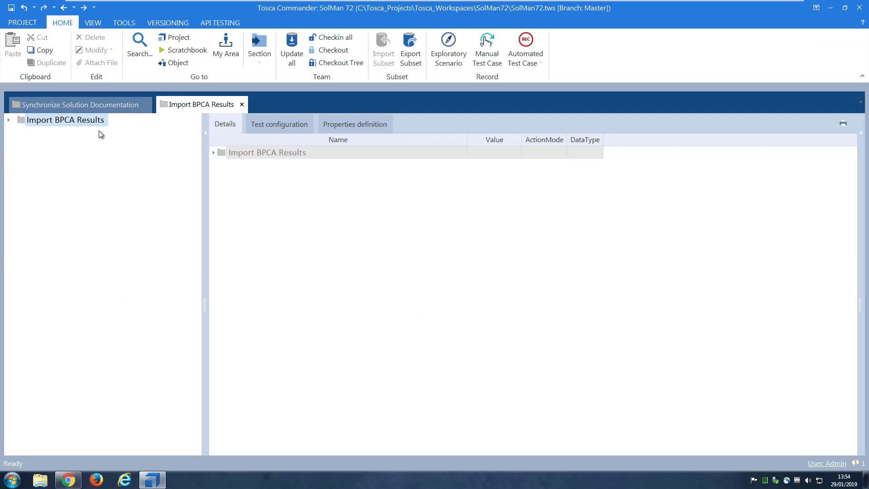
{"action": "left_click", "coordinate": [88, 107]}
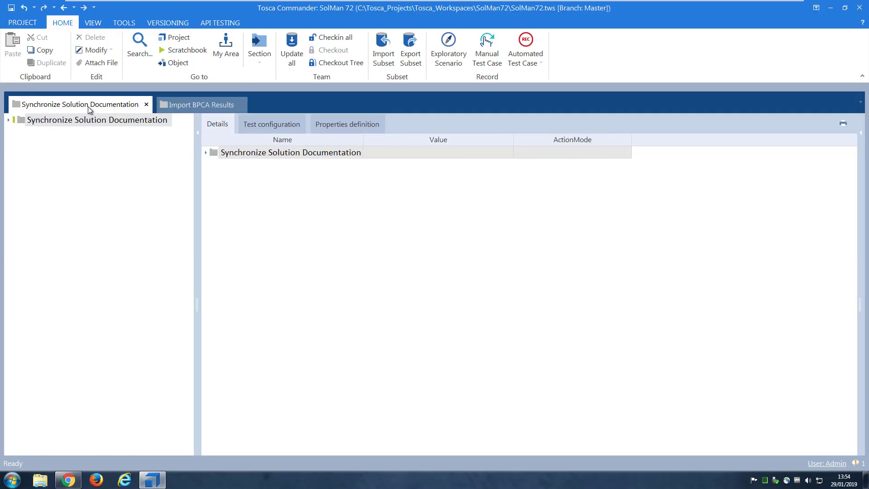
{"action": "left_click", "coordinate": [34, 122]}
{"action": "left_click", "coordinate": [861, 133]}
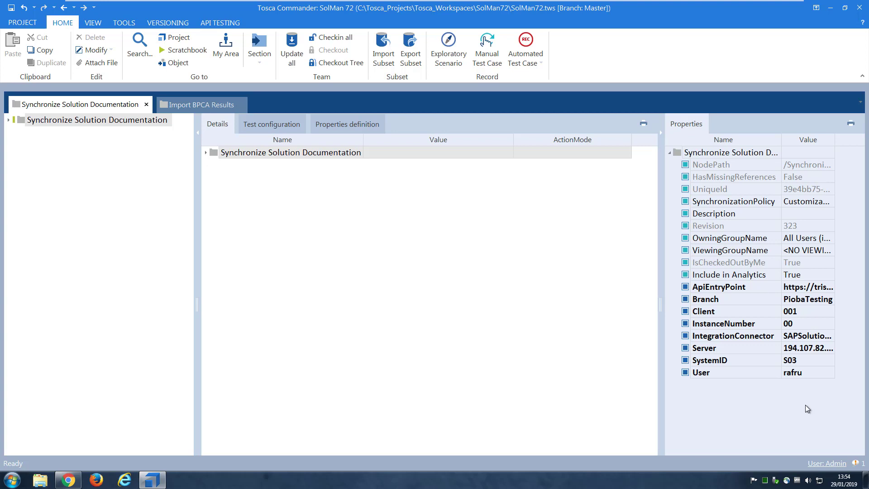
{"action": "left_click", "coordinate": [191, 103]}
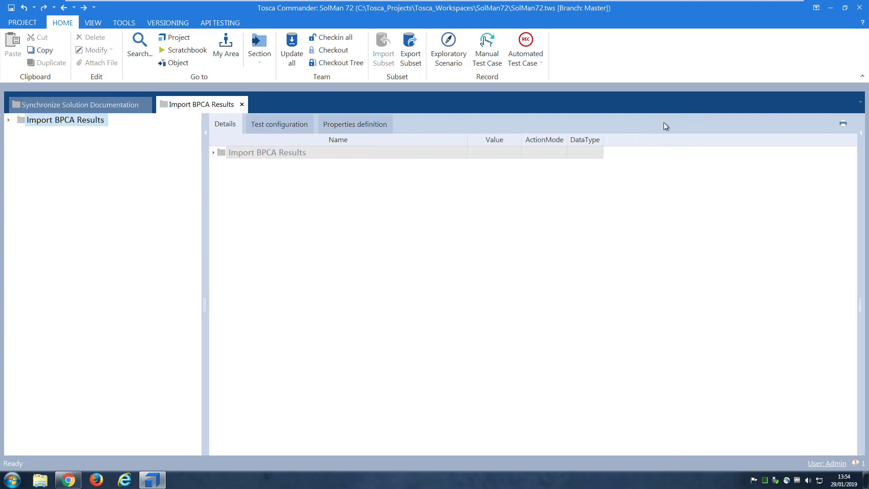
{"action": "left_click", "coordinate": [860, 136]}
{"action": "left_click", "coordinate": [109, 104]}
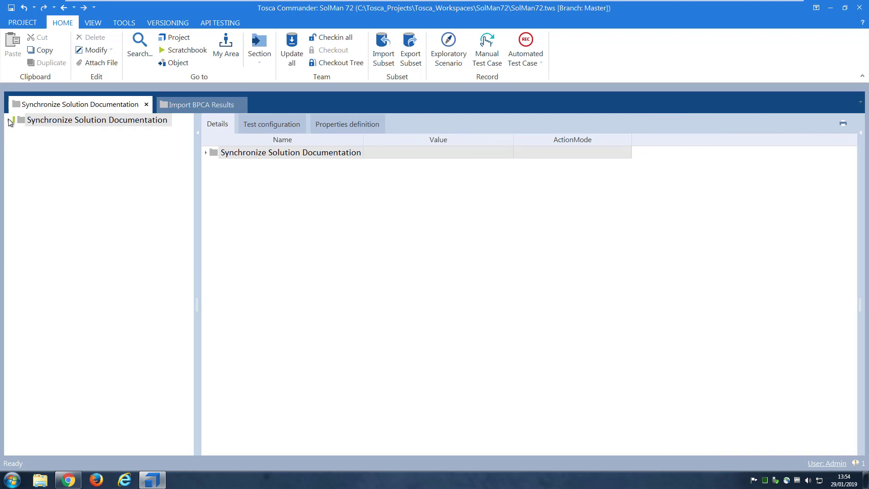
{"action": "left_click", "coordinate": [70, 481]}
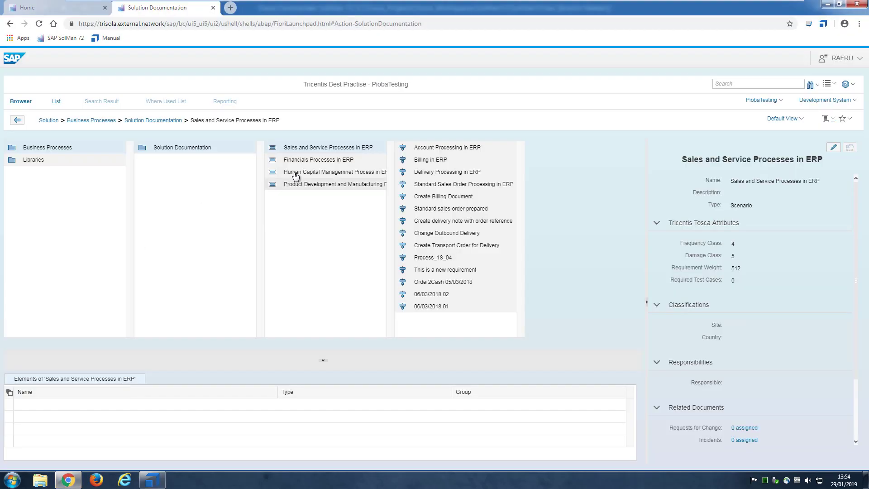
Add a new process next to Billing in ERP in the Sales and Service Processes in ERP scenario
{"action": "left_click", "coordinate": [336, 151]}
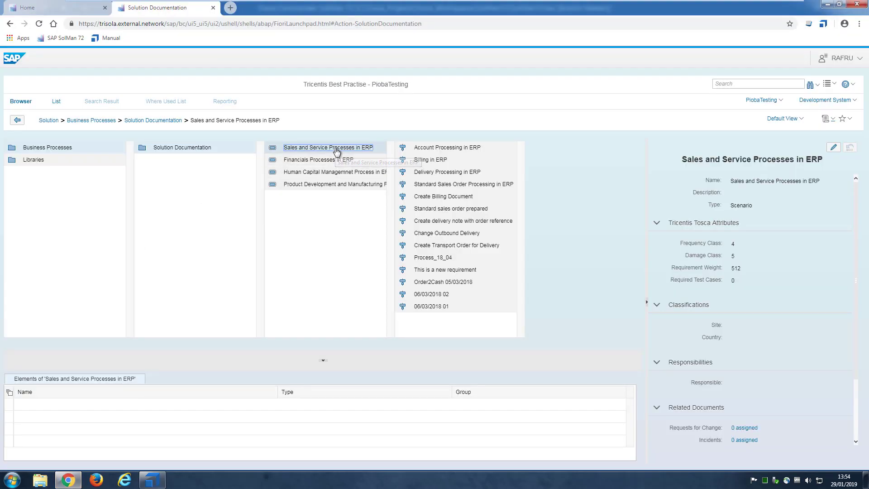
{"action": "left_click", "coordinate": [500, 159]}
{"action": "right_click", "coordinate": [500, 159]}
{"action": "mouse_move", "coordinate": [516, 162]}
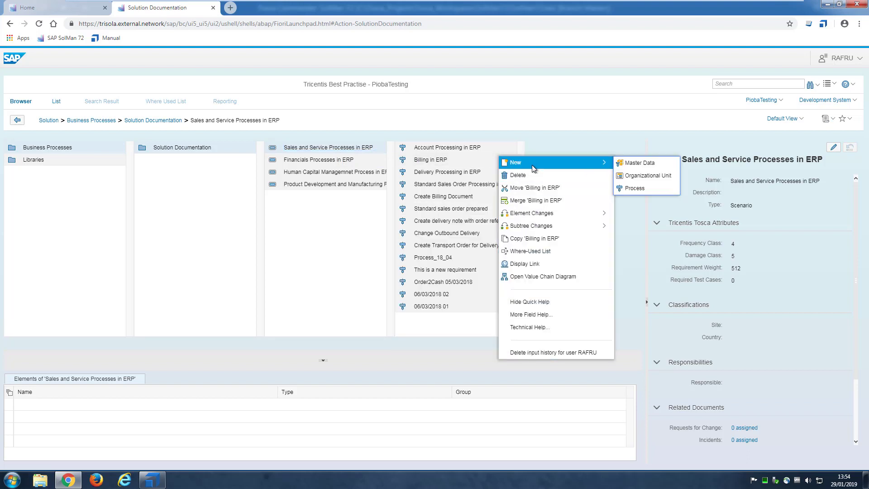
{"action": "left_click", "coordinate": [634, 188]}
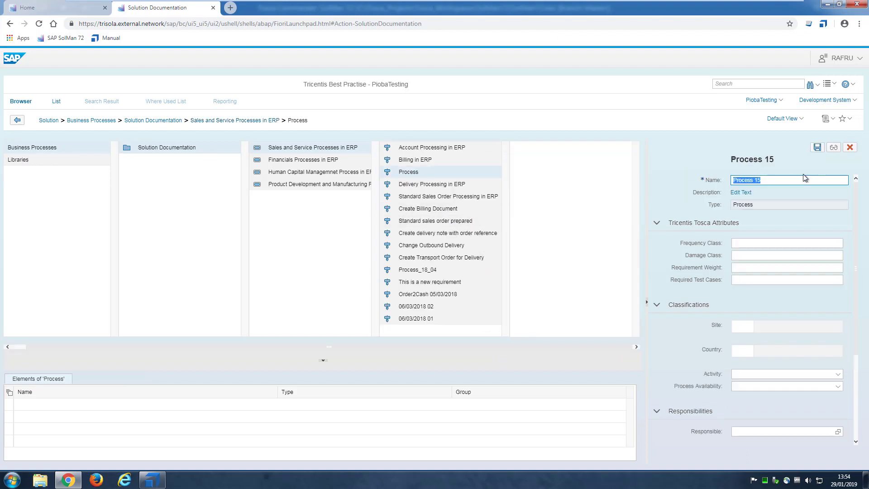
Rename the process to 'Order2Cash 2019 01 29', save it, and return to Tosca Commander
{"action": "left_click_drag", "start_coordinate": [771, 182], "coordinate": [686, 176]}
{"action": "type", "text": "Order2Cash"}
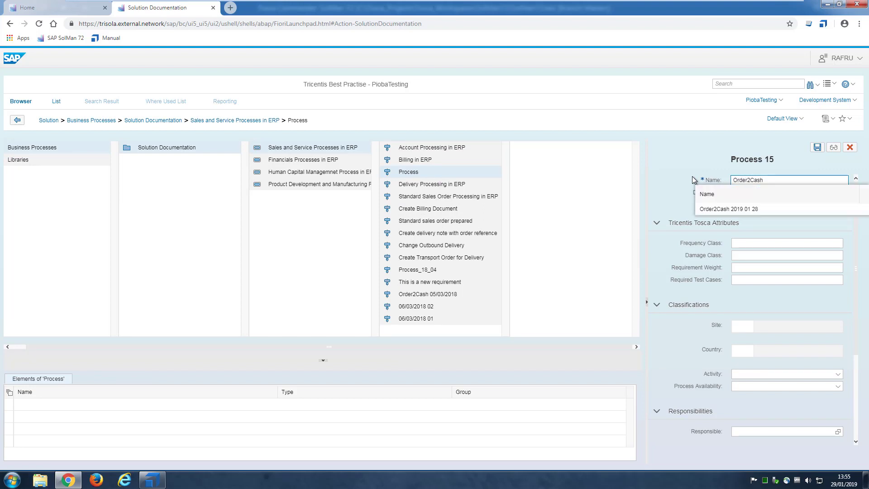
{"action": "type", "text": " 2019 01 29"}
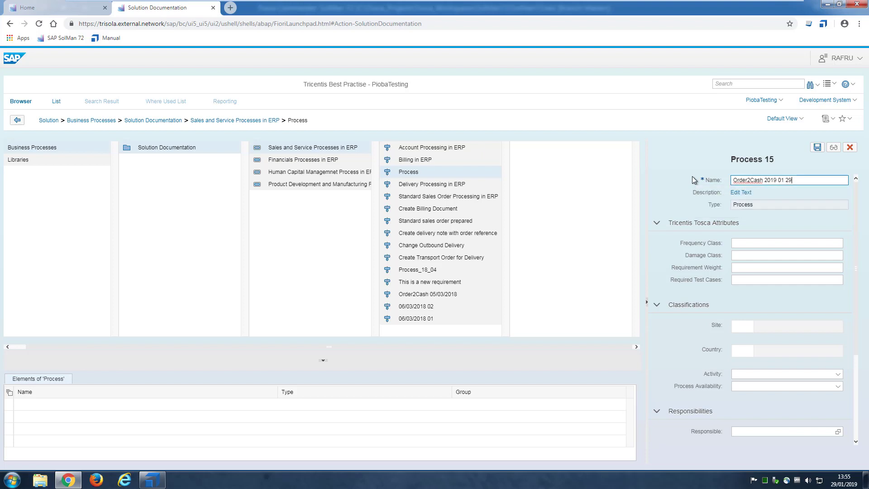
{"action": "left_click", "coordinate": [818, 149]}
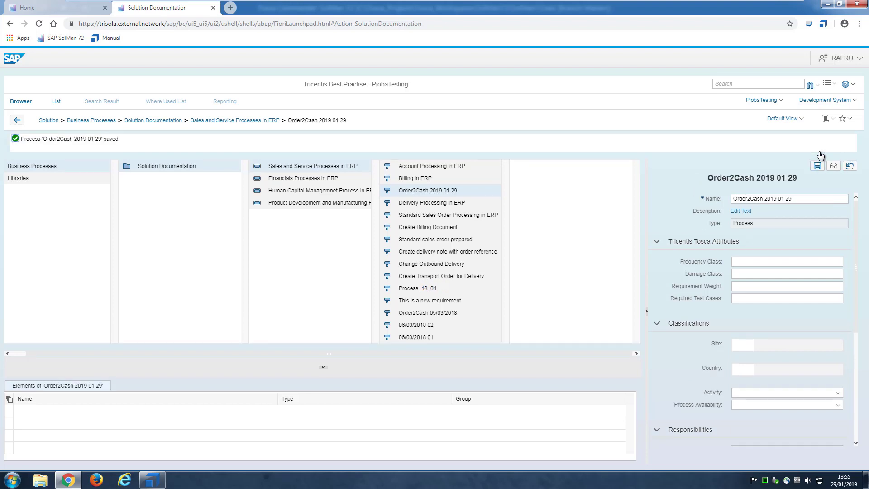
{"action": "left_click", "coordinate": [311, 167]}
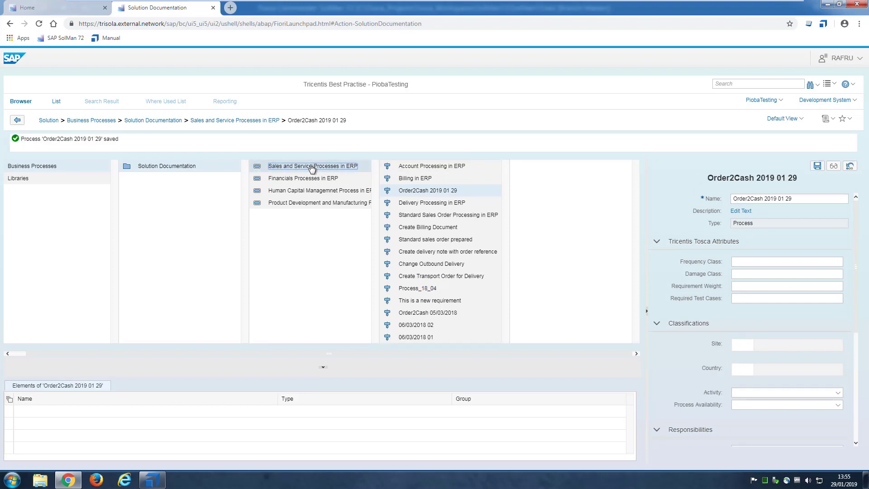
{"action": "left_click", "coordinate": [152, 480]}
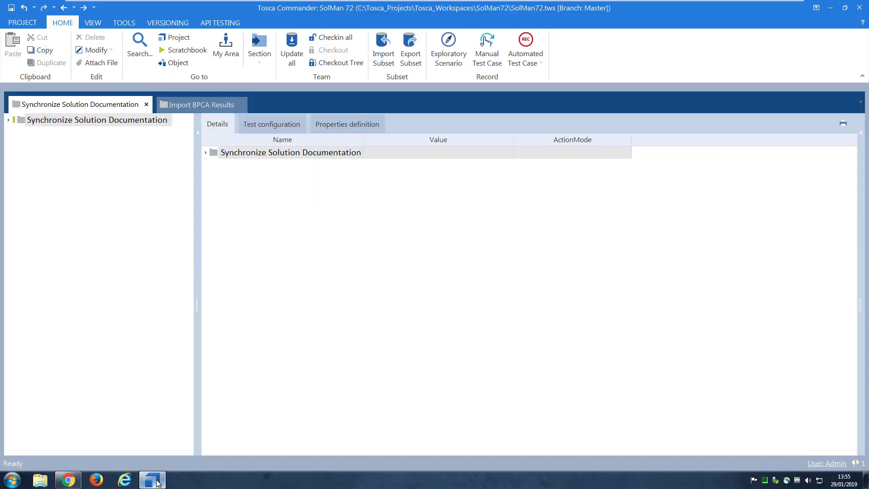
Open RequirementSet under Synchronize Solution Documentation > Requirements and run Synchronize Solution Documentation on it
{"action": "left_click", "coordinate": [9, 120]}
{"action": "left_click", "coordinate": [17, 147]}
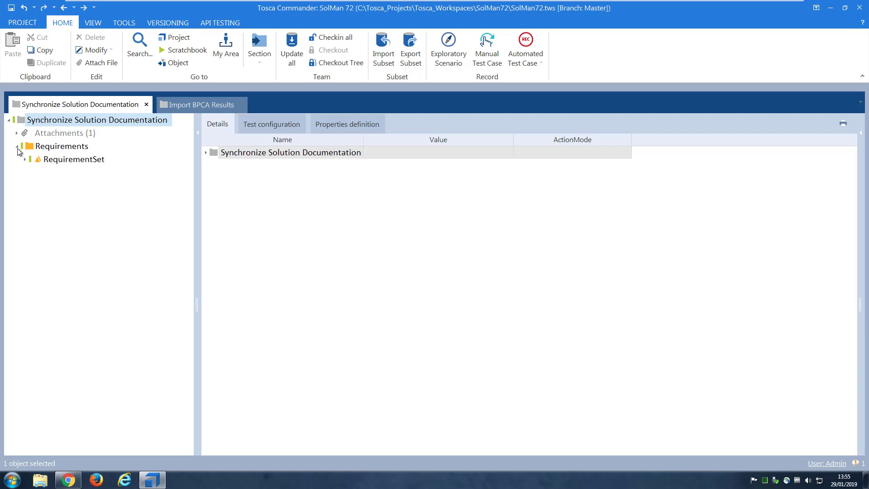
{"action": "left_click", "coordinate": [58, 163]}
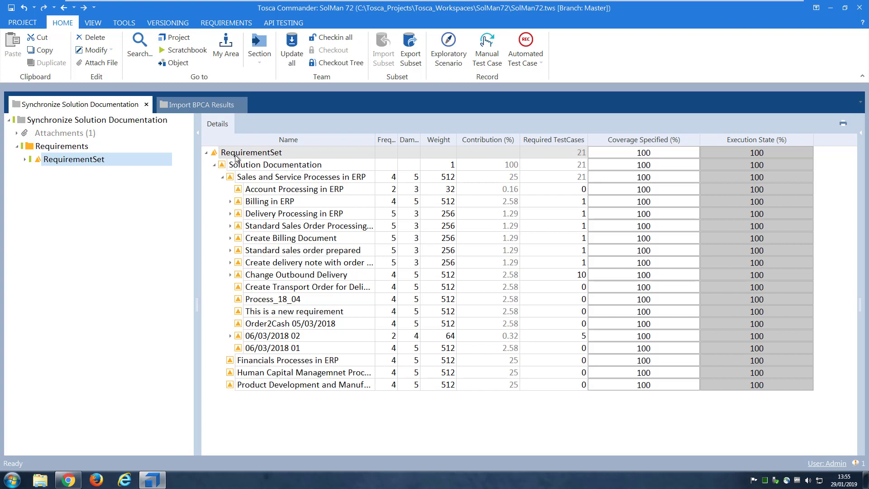
{"action": "left_click", "coordinate": [222, 154]}
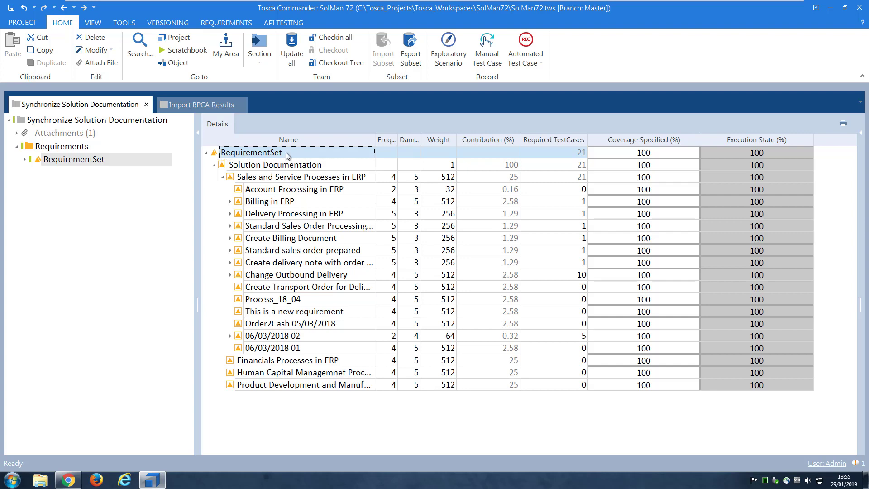
{"action": "right_click", "coordinate": [332, 156]}
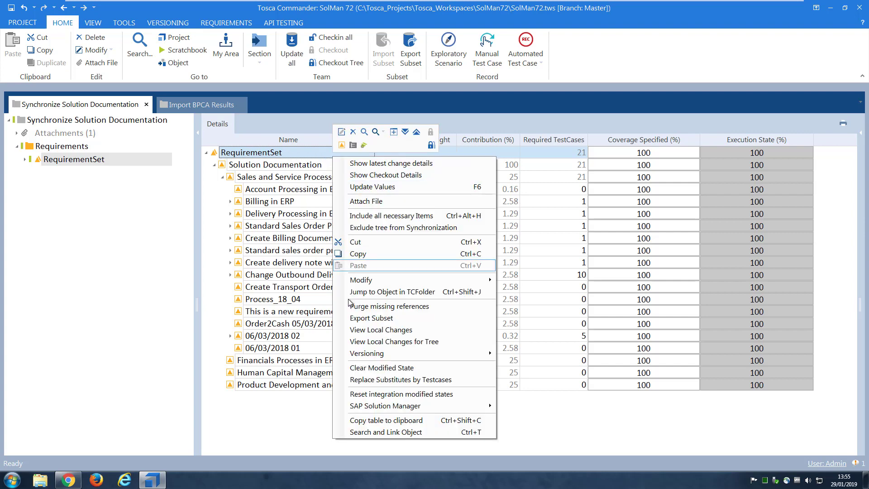
{"action": "mouse_move", "coordinate": [365, 410]}
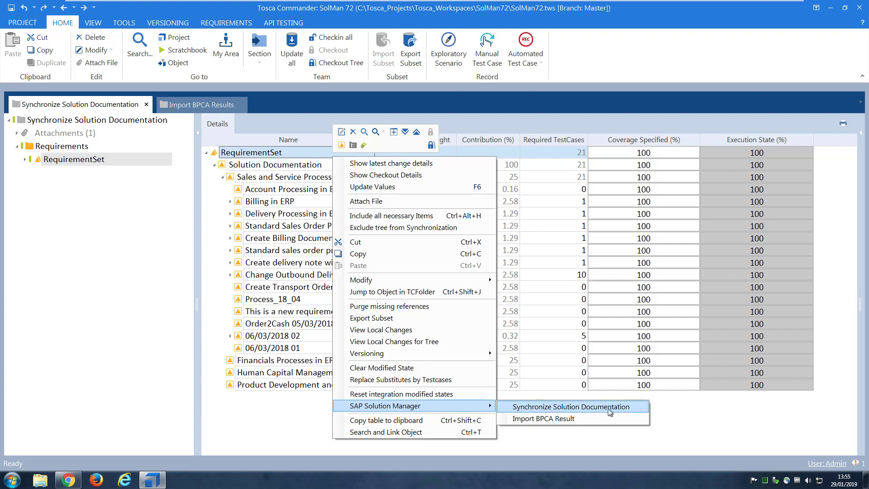
{"action": "left_click", "coordinate": [632, 407]}
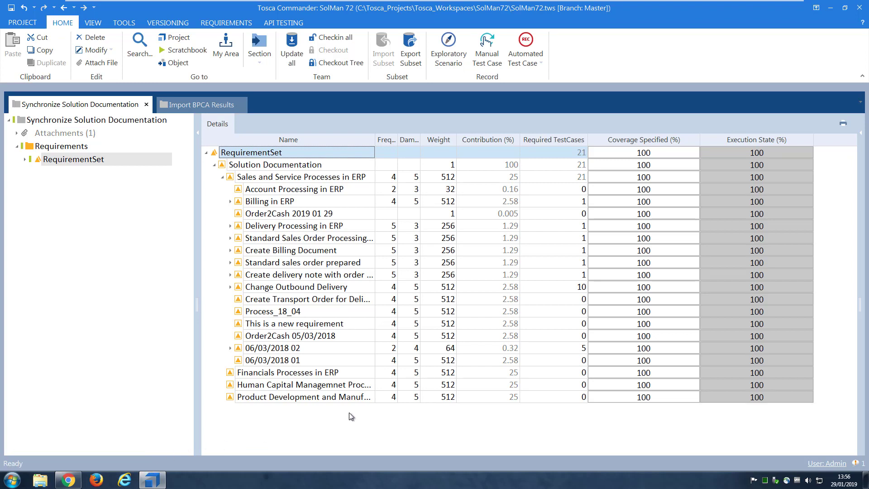
Set Order2Cash 2019 01 29's frequency to 3 and damage to 5
{"action": "left_click", "coordinate": [271, 217]}
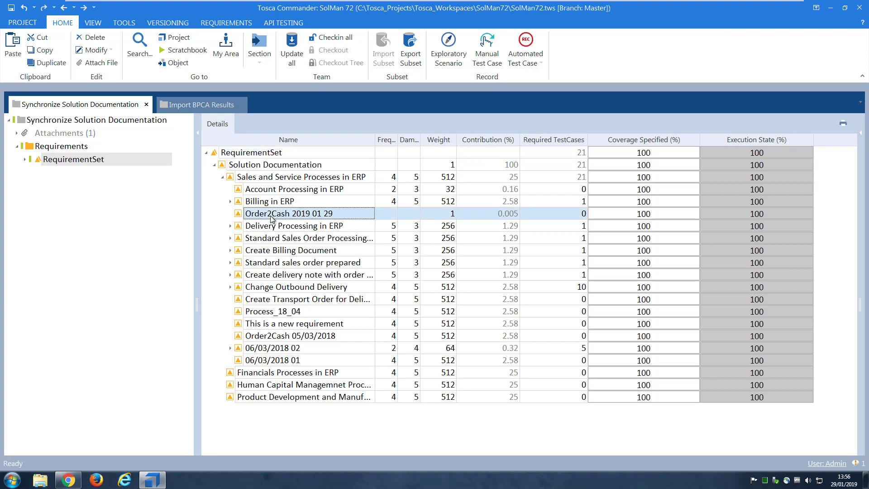
{"action": "left_click", "coordinate": [393, 214]}
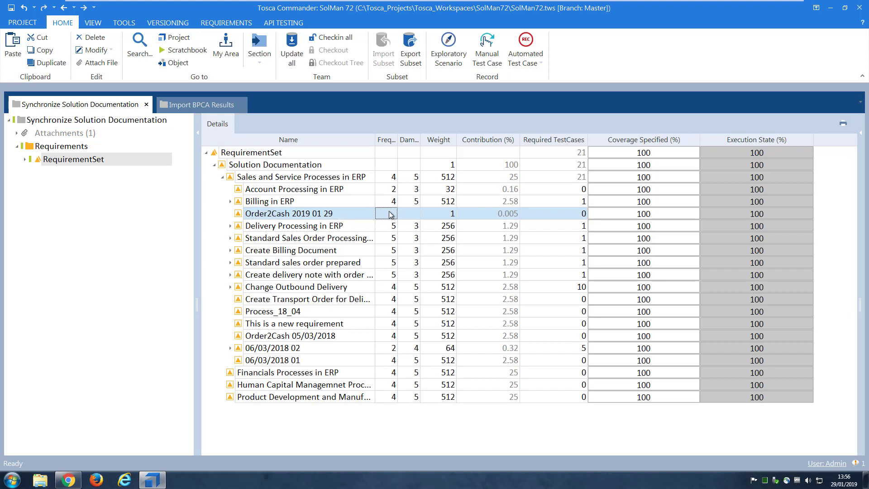
{"action": "left_click", "coordinate": [390, 214]}
{"action": "type", "text": "3"}
{"action": "key", "text": "Tab"}
{"action": "left_click_drag", "start_coordinate": [410, 217], "coordinate": [420, 215]}
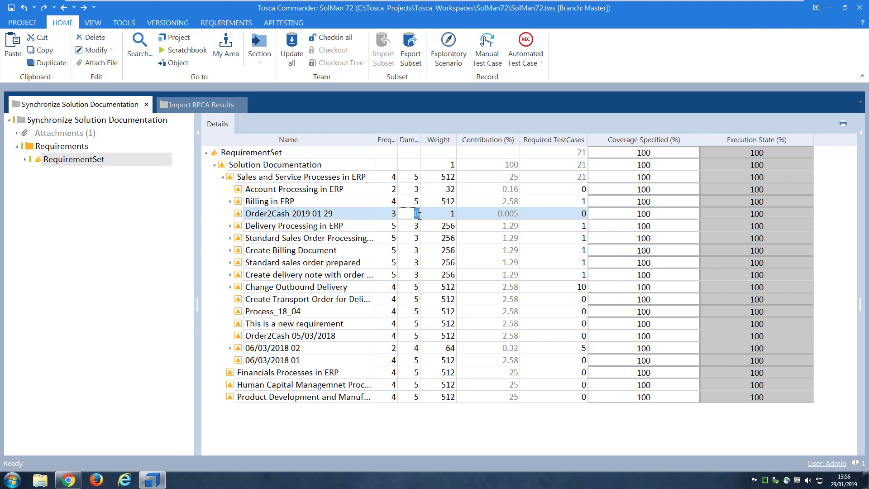
{"action": "type", "text": "5"}
{"action": "left_click", "coordinate": [480, 420]}
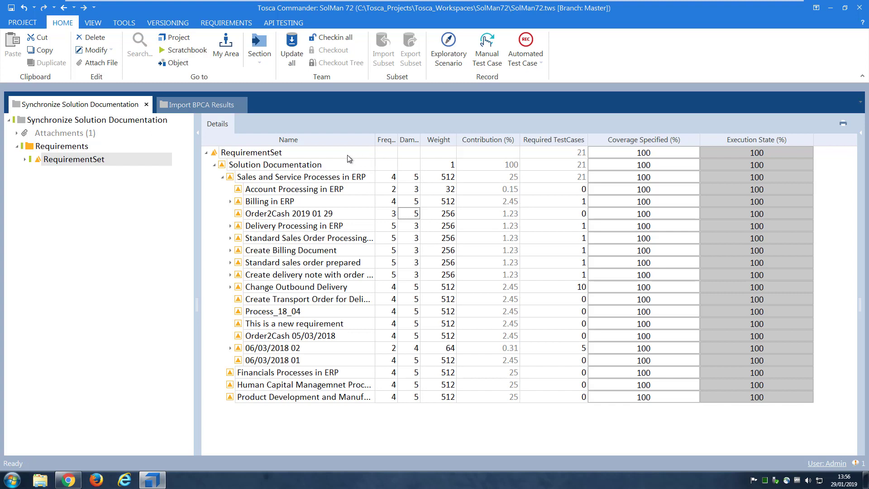
Enter 3 required test cases for Order2Cash 2019 01 29, then expand and collapse its row
{"action": "left_click", "coordinate": [561, 216]}
{"action": "left_click", "coordinate": [562, 216]}
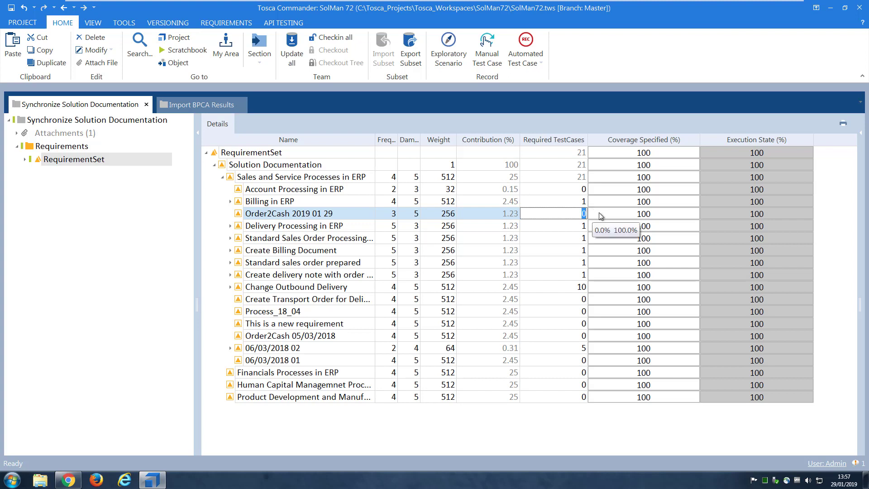
{"action": "type", "text": "3"}
{"action": "left_click", "coordinate": [609, 212]}
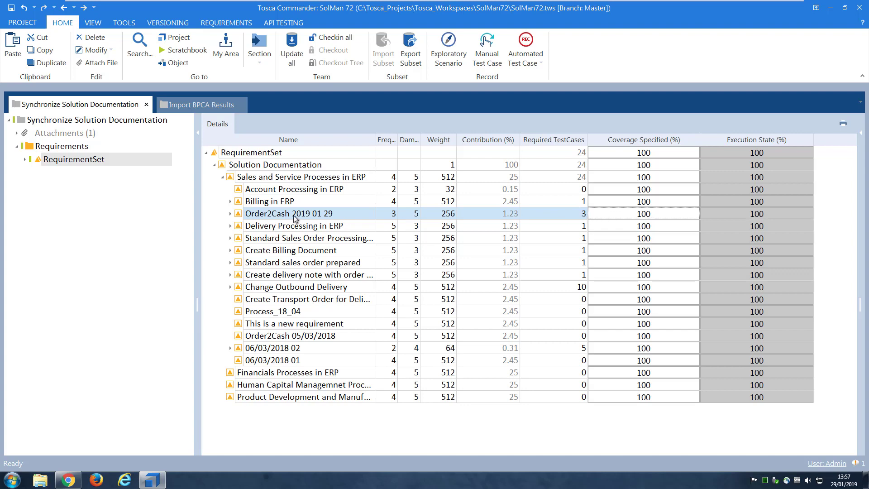
{"action": "left_click", "coordinate": [230, 213]}
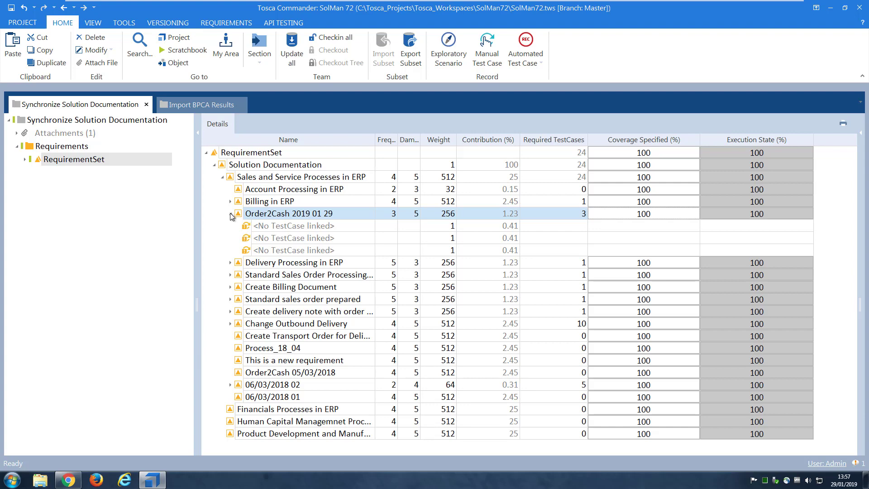
{"action": "left_click", "coordinate": [230, 214]}
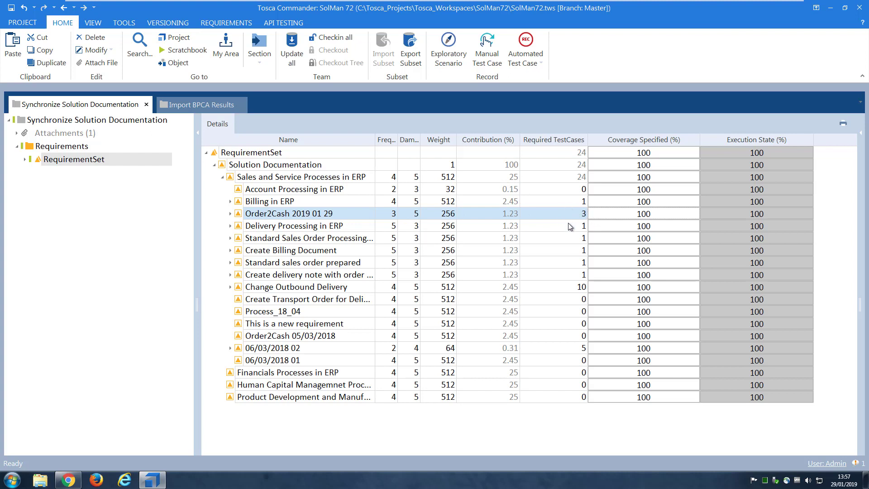
Run SAP Solution Manager > Synchronize Solution Documentation on the RequirementSet again
{"action": "left_click", "coordinate": [264, 154]}
{"action": "right_click", "coordinate": [311, 151]}
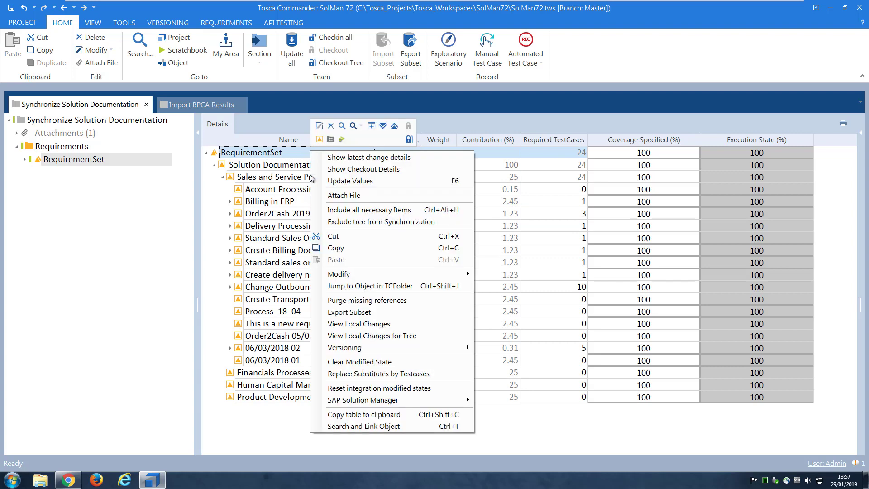
{"action": "mouse_move", "coordinate": [351, 400]}
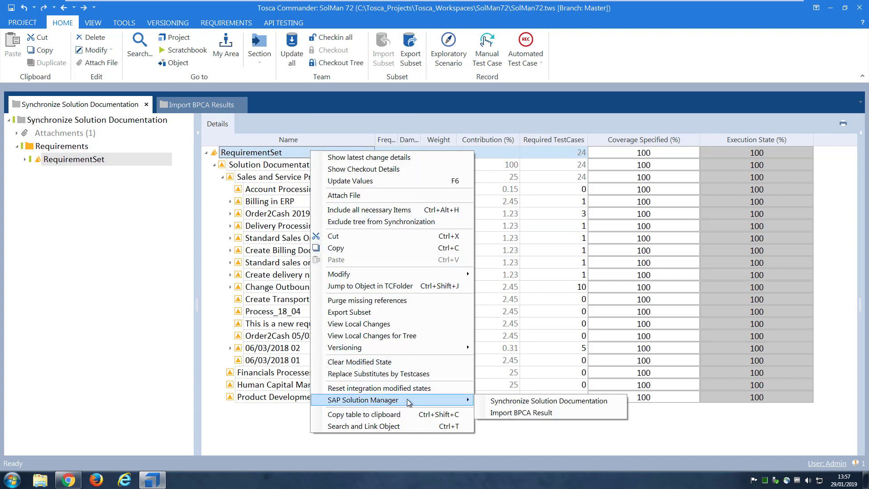
{"action": "left_click", "coordinate": [520, 402]}
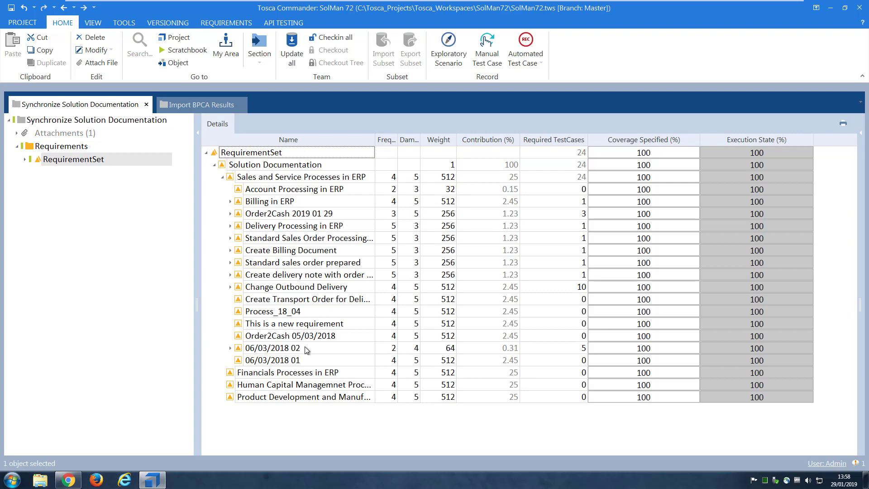
View Order2Cash 2019 01 29's Tosca attributes in Solution Documentation, then minimize Chrome and Tosca
{"action": "left_click", "coordinate": [68, 480]}
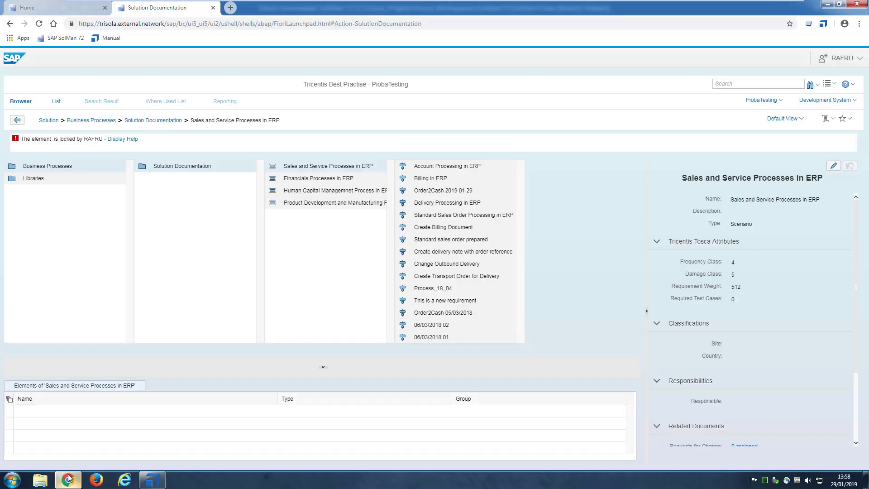
{"action": "left_click", "coordinate": [195, 171]}
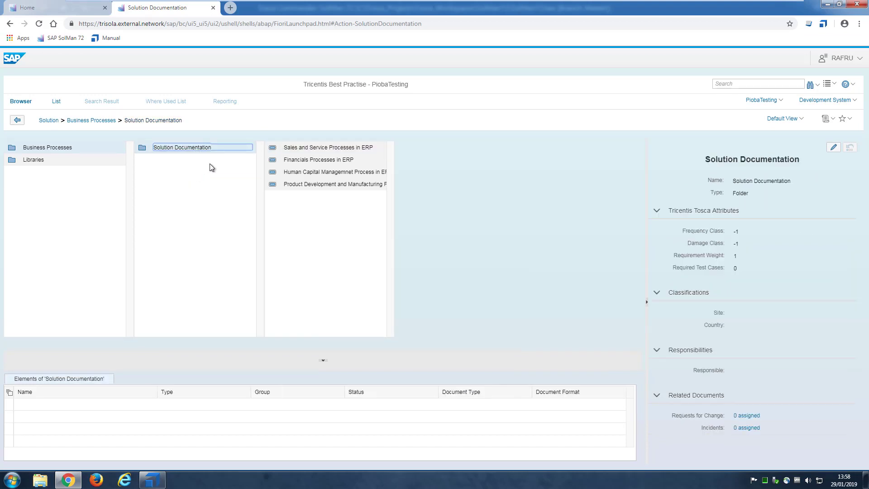
{"action": "left_click", "coordinate": [332, 154]}
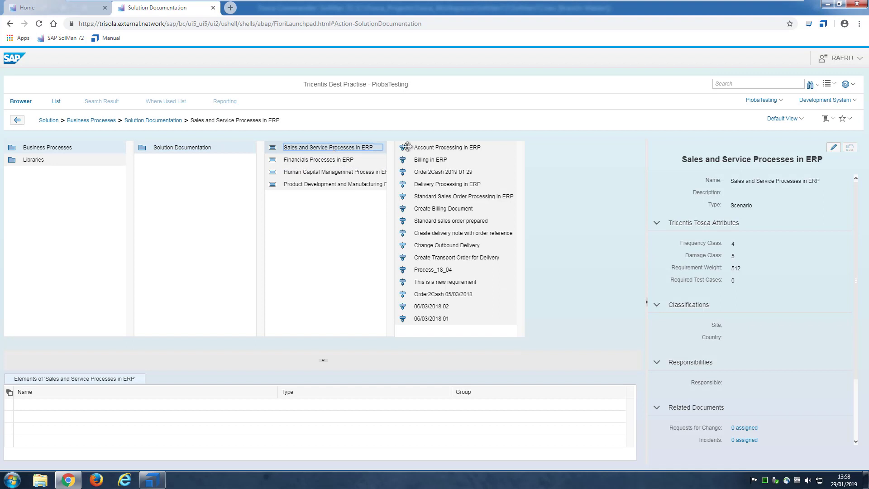
{"action": "left_click", "coordinate": [434, 172]}
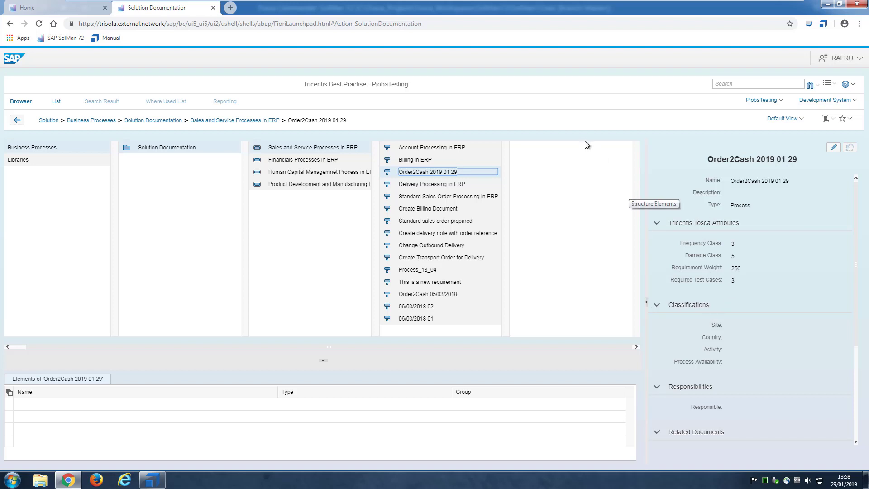
{"action": "left_click", "coordinate": [828, 4]}
{"action": "left_click", "coordinate": [831, 4]}
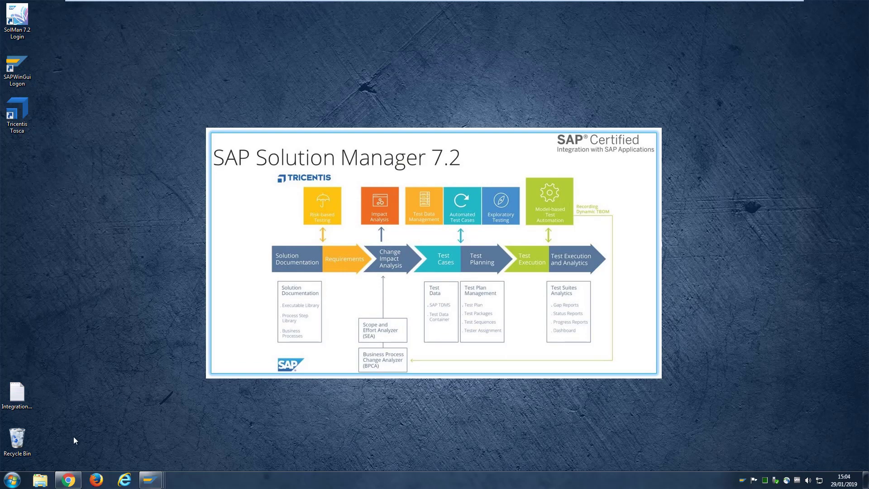
Restore the Chrome Solution Documentation window from the taskbar
{"action": "left_click", "coordinate": [68, 480]}
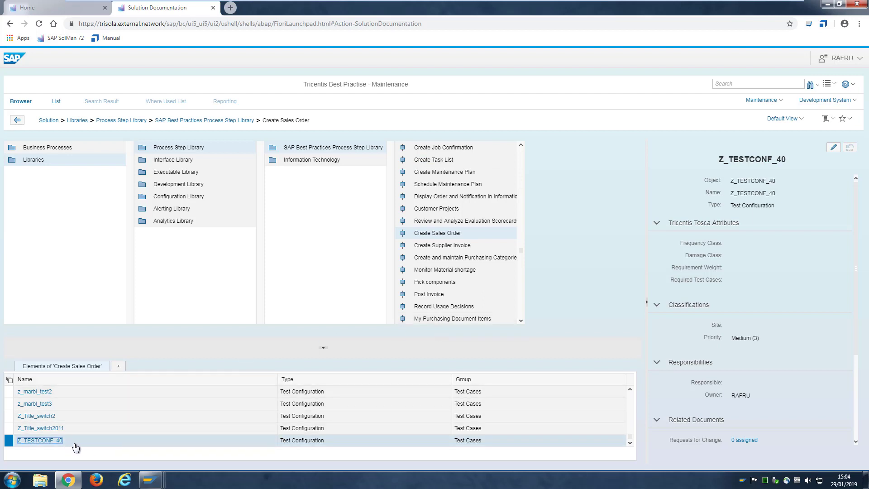
Open the Z_TESTCONF_40 test configuration in the Maintain External Element dialog
{"action": "right_click", "coordinate": [105, 445]}
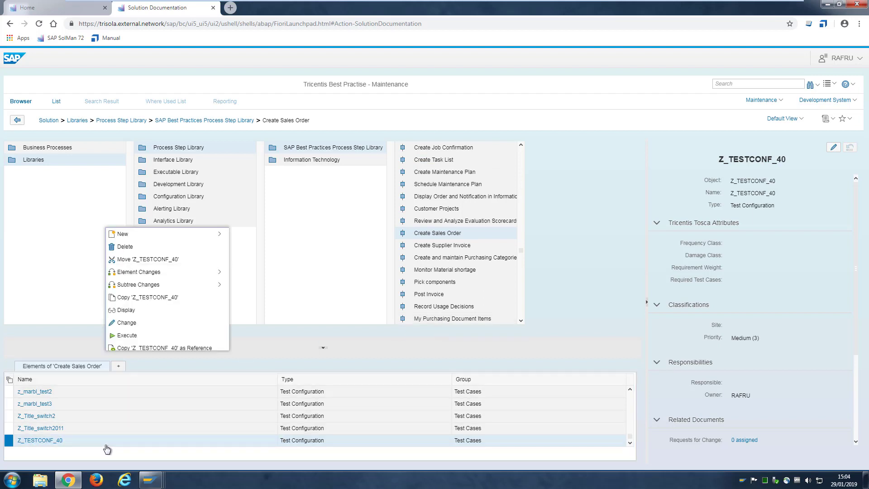
{"action": "mouse_move", "coordinate": [157, 239]}
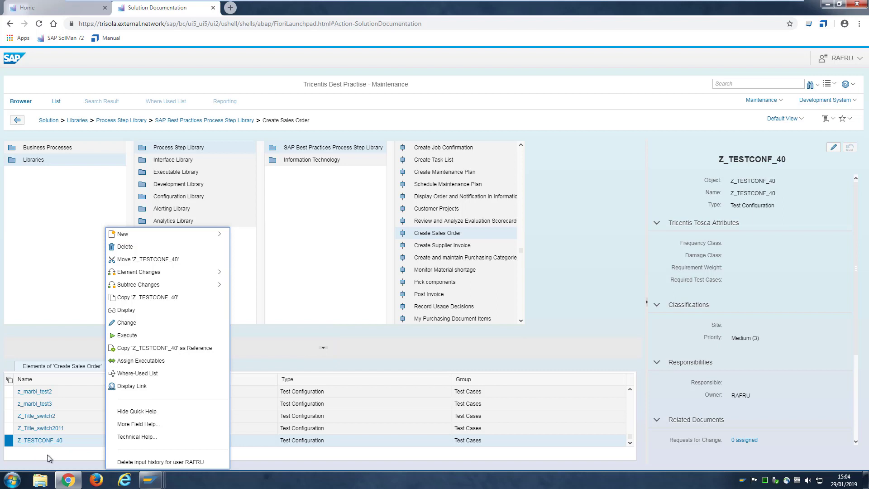
{"action": "left_click", "coordinate": [40, 441]}
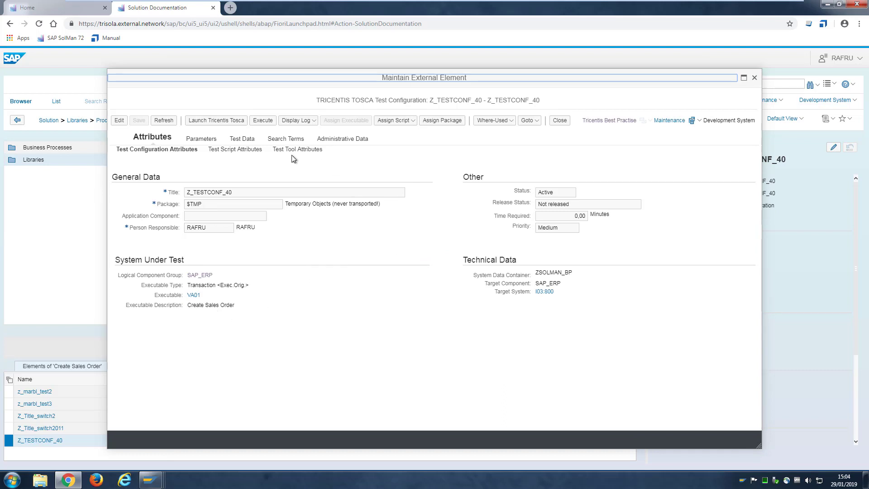
Launch Tosca for Z_TESTCONF_40, accept the display-mode notice, and widen the Name column
{"action": "left_click", "coordinate": [217, 120]}
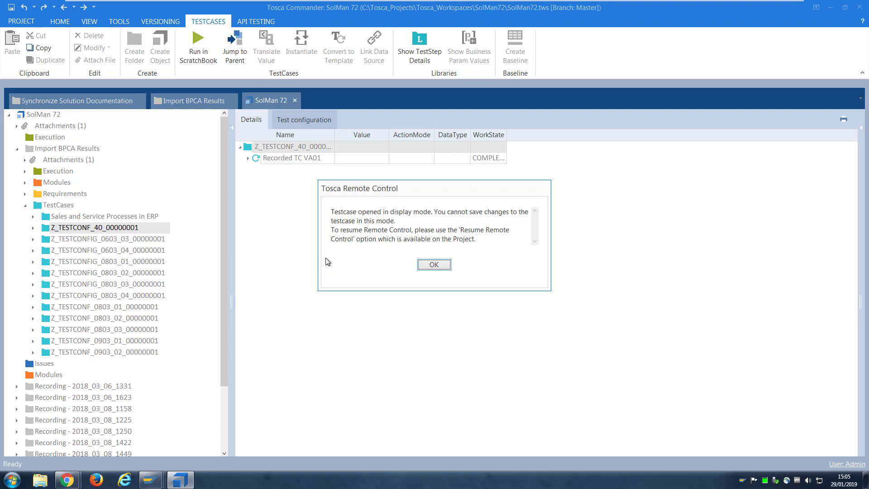
{"action": "left_click", "coordinate": [439, 268]}
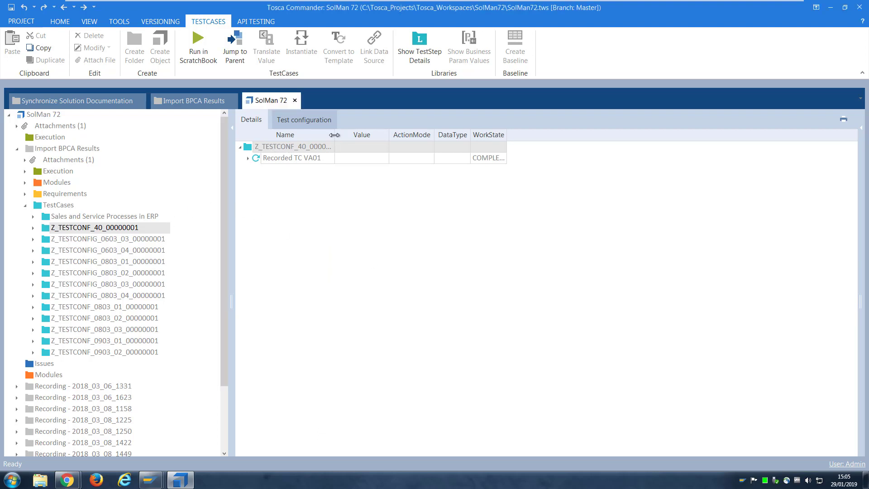
{"action": "left_click_drag", "start_coordinate": [338, 134], "coordinate": [406, 135]}
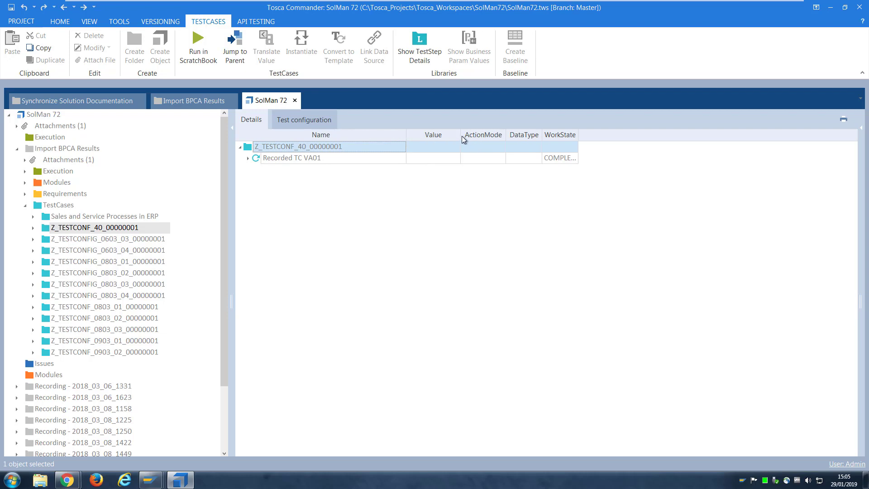
Widen the Value column and expand all steps of Recorded TC VA01
{"action": "left_click_drag", "start_coordinate": [462, 135], "coordinate": [668, 136]}
{"action": "right_click", "coordinate": [283, 162]}
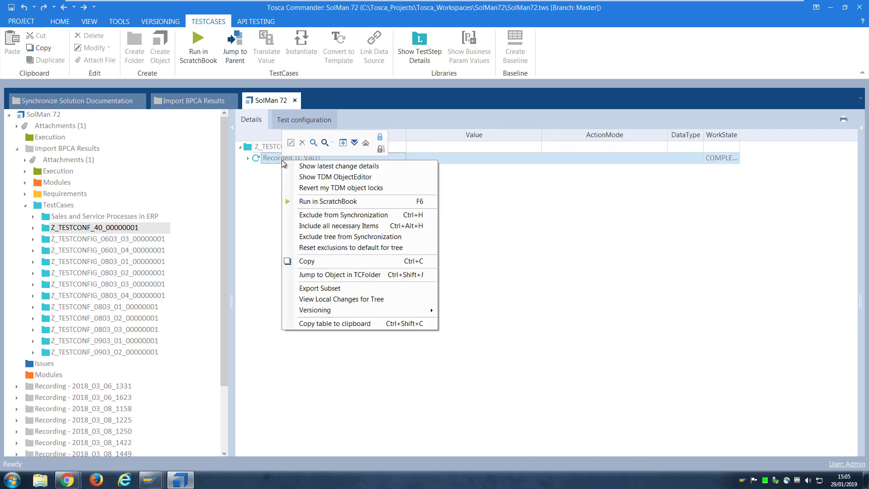
{"action": "left_click", "coordinate": [356, 143]}
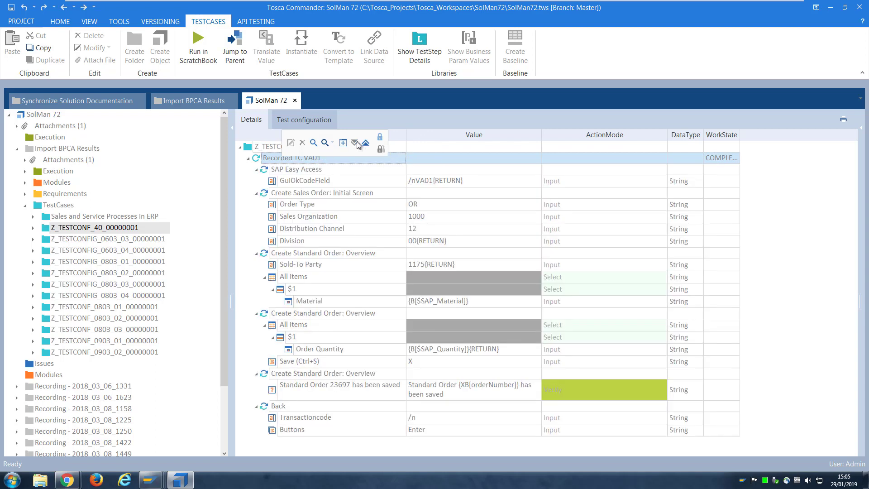
{"action": "left_click", "coordinate": [357, 205]}
{"action": "left_click", "coordinate": [257, 158]}
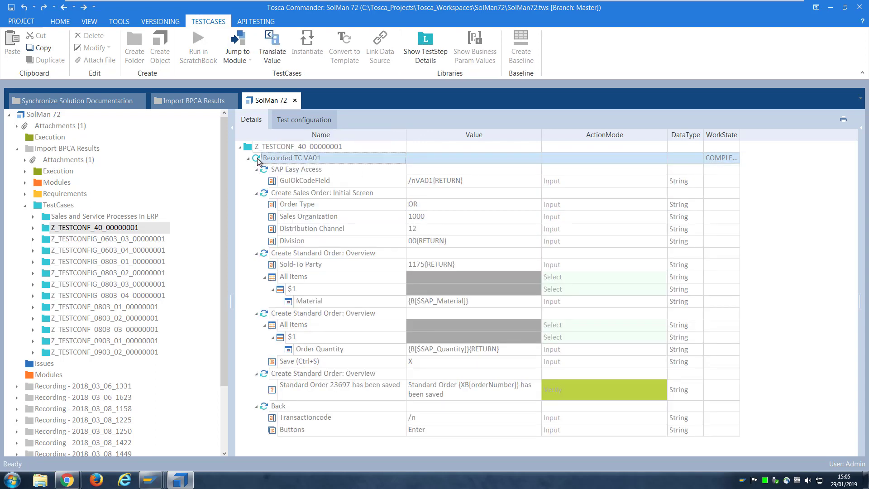
{"action": "left_click", "coordinate": [252, 148]}
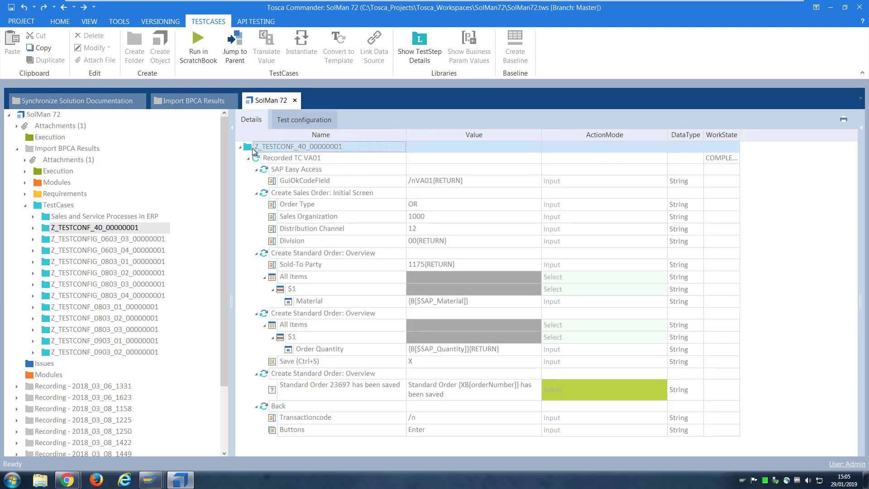
Check out test case Z_TESTCONF_40_00000001 for editing
{"action": "left_click", "coordinate": [58, 22]}
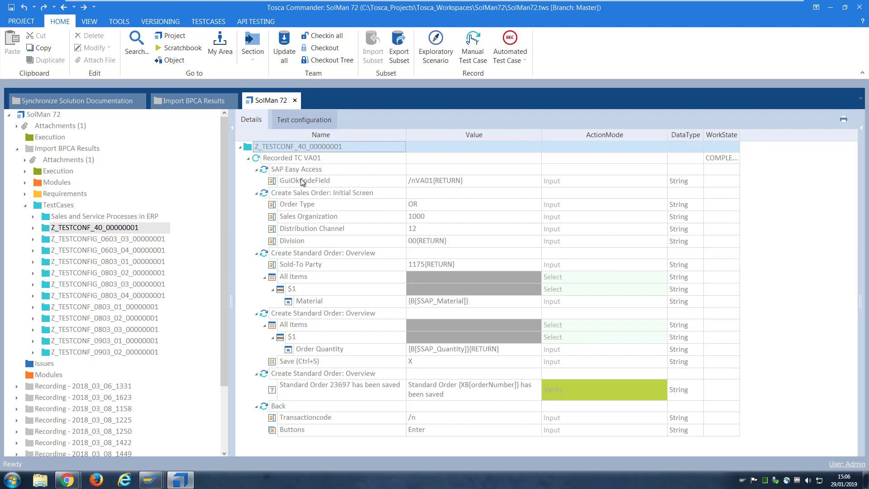
{"action": "right_click", "coordinate": [320, 147]}
{"action": "left_click", "coordinate": [420, 136]}
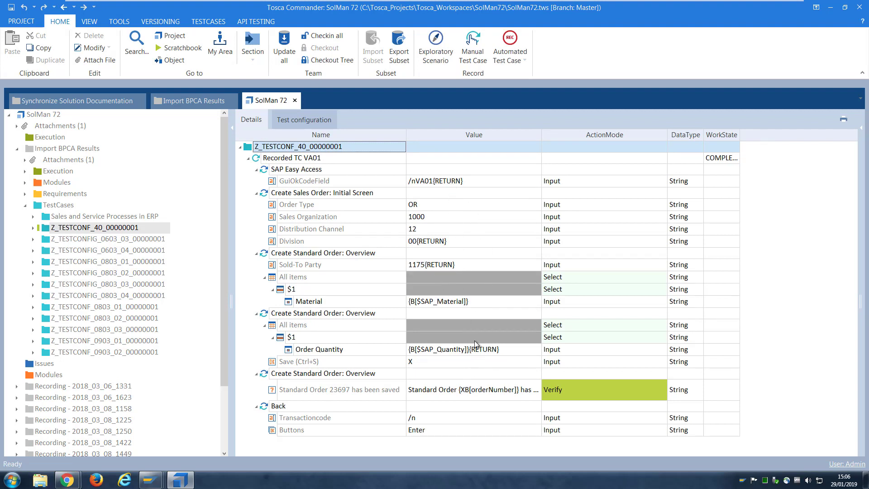
Open the test case's SAP Solution Manager test parameters, entering the Solution Manager password
{"action": "right_click", "coordinate": [371, 150]}
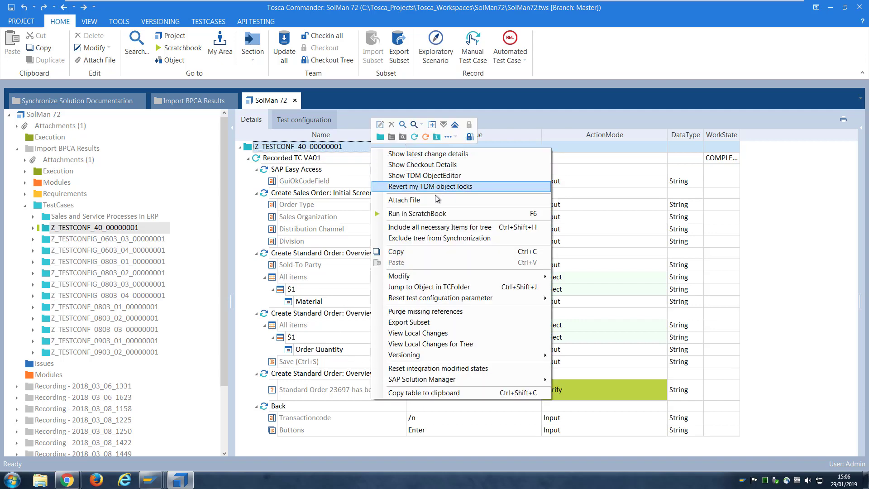
{"action": "mouse_move", "coordinate": [417, 381]}
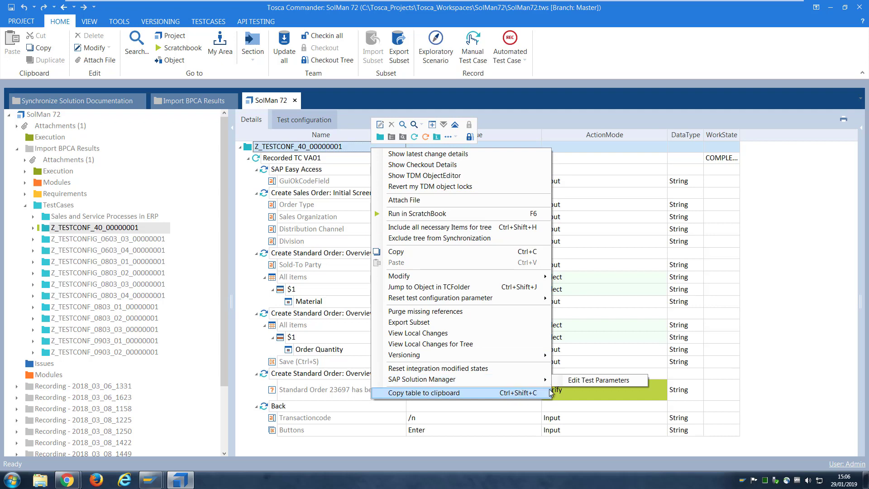
{"action": "left_click", "coordinate": [597, 382]}
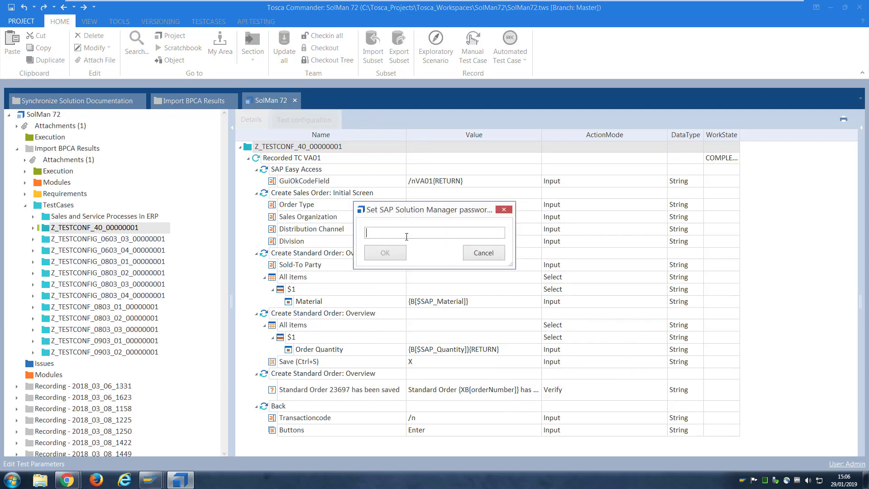
{"action": "type", "text": "*****"}
{"action": "key", "text": "Return"}
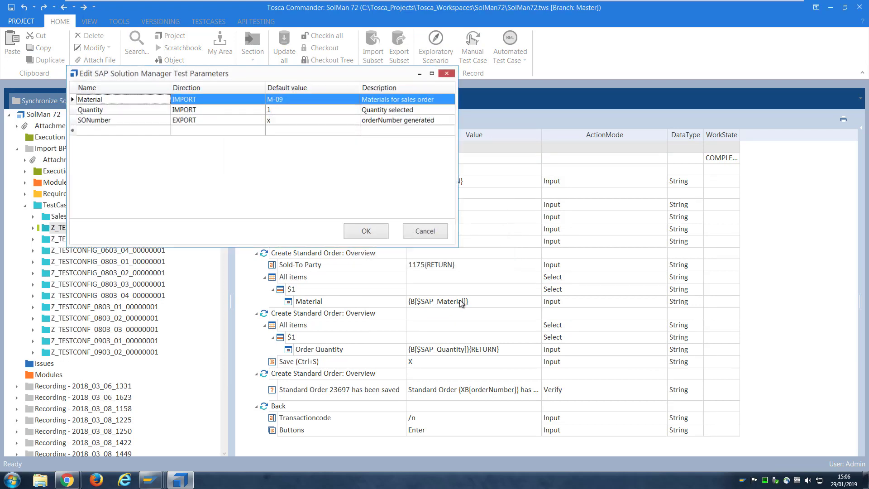
Review the parameters Material M-09, Quantity 1 and export SONumber, then confirm
{"action": "left_click_drag", "start_coordinate": [286, 74], "coordinate": [690, 114]}
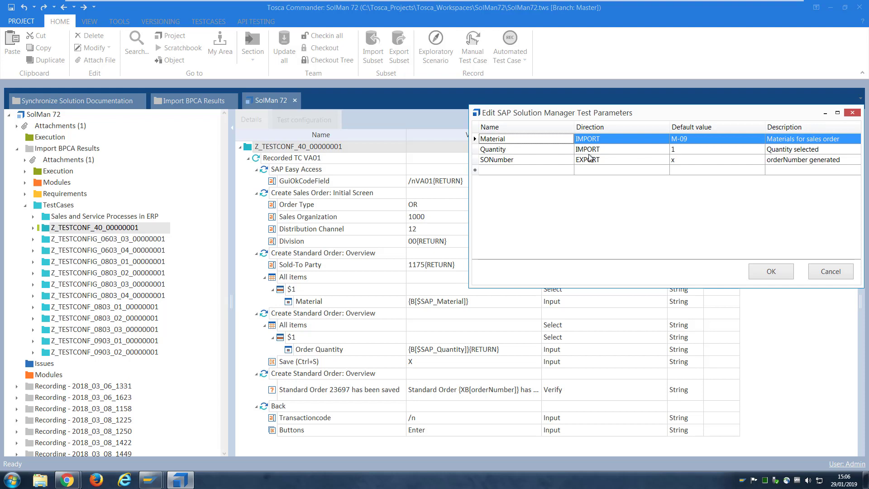
{"action": "left_click", "coordinate": [566, 161]}
{"action": "left_click", "coordinate": [545, 159]}
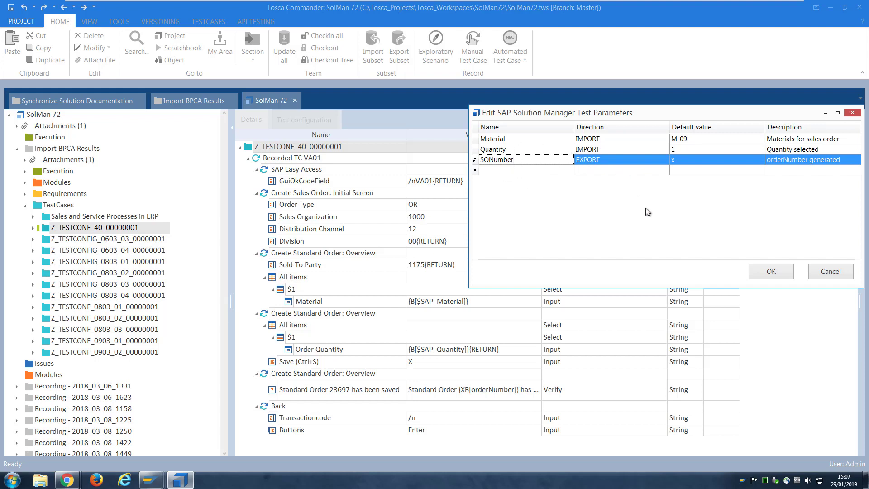
{"action": "left_click", "coordinate": [773, 272]}
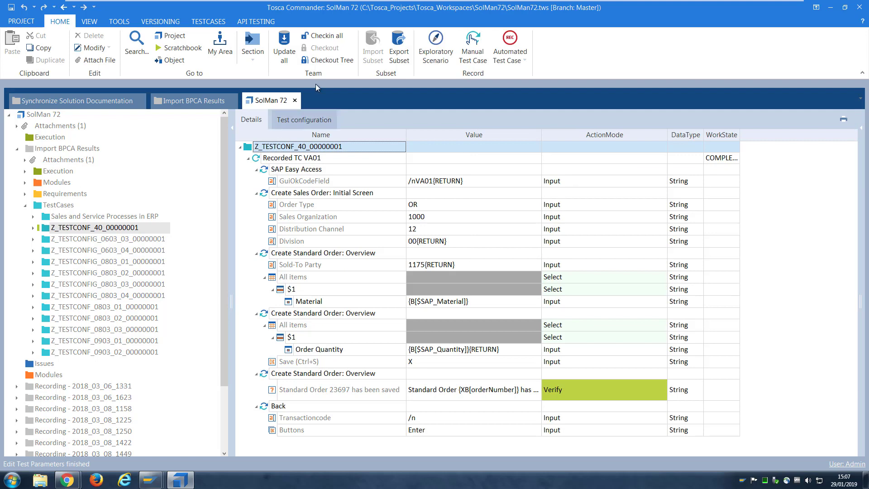
Check in all changes and drill into the Z_TESTCONF_40 execution list down to Recorded TC VA01
{"action": "left_click", "coordinate": [328, 36]}
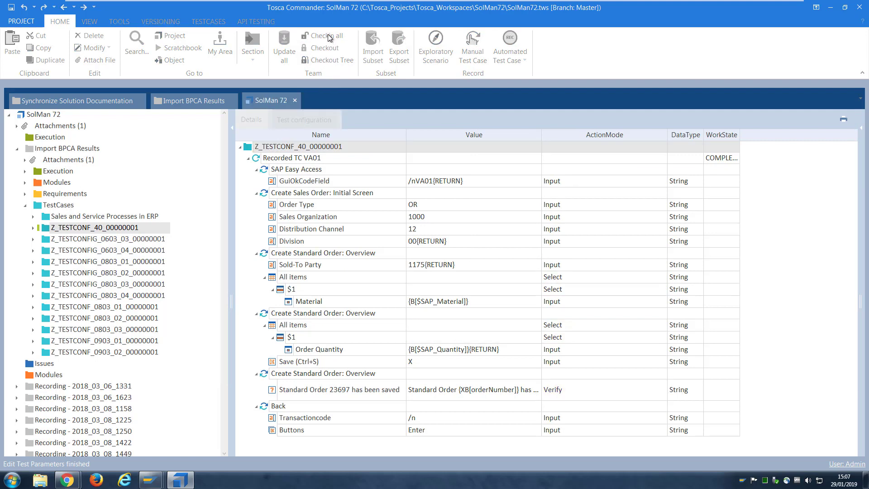
{"action": "left_click", "coordinate": [26, 172]}
{"action": "left_click", "coordinate": [163, 183]}
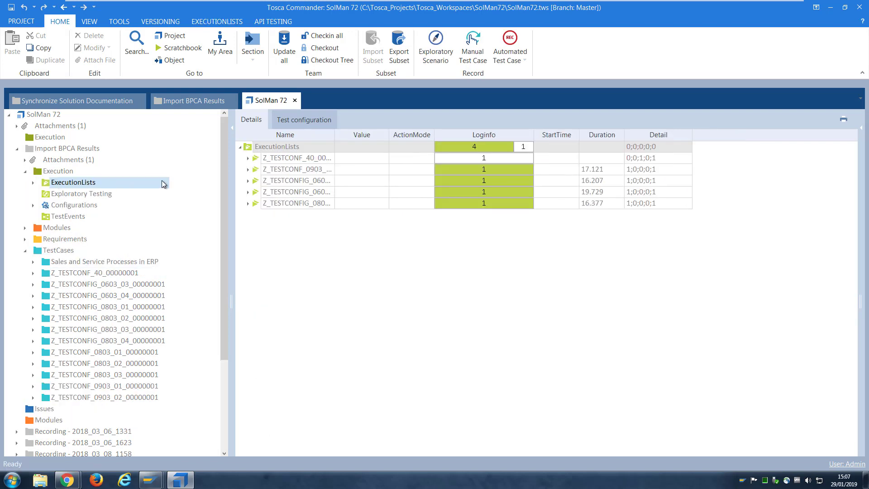
{"action": "double_click", "coordinate": [260, 159]}
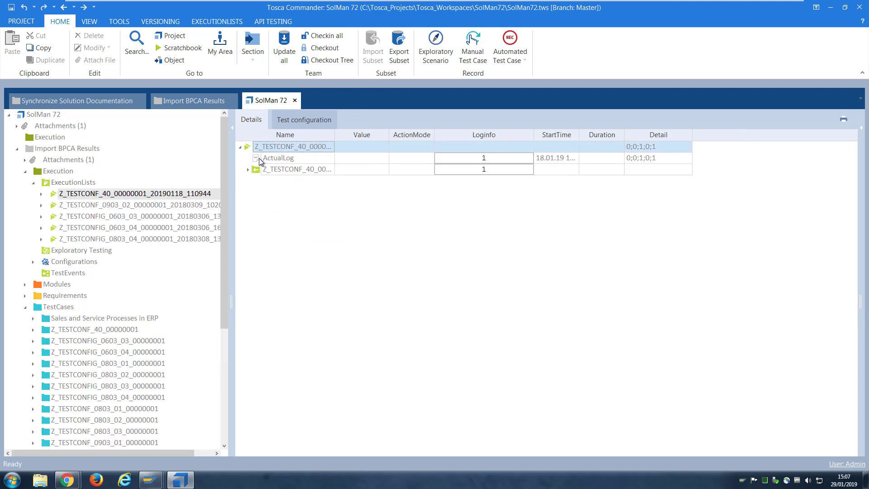
{"action": "left_click_drag", "start_coordinate": [336, 134], "coordinate": [423, 134]}
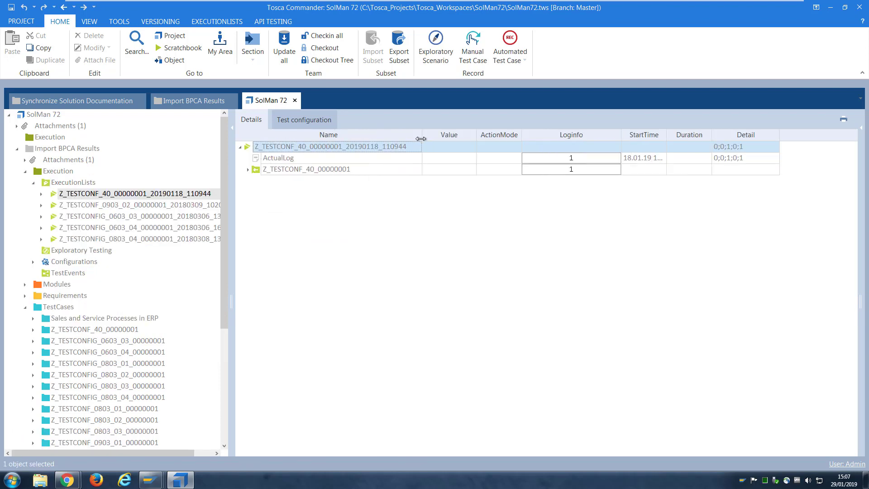
{"action": "left_click", "coordinate": [248, 170]}
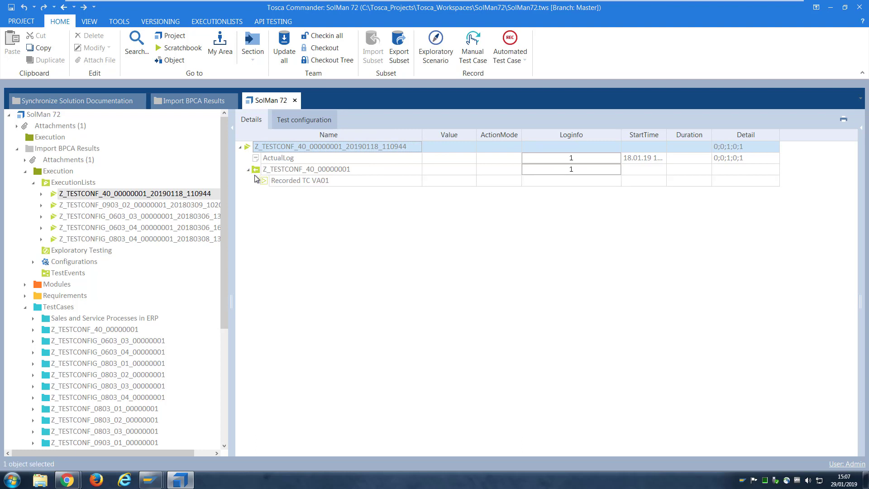
{"action": "left_click", "coordinate": [274, 181]}
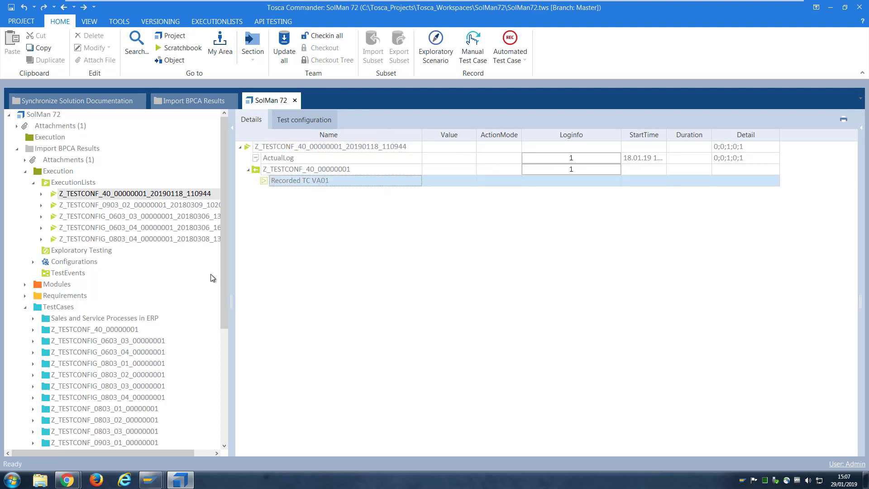
{"action": "left_click", "coordinate": [33, 330]}
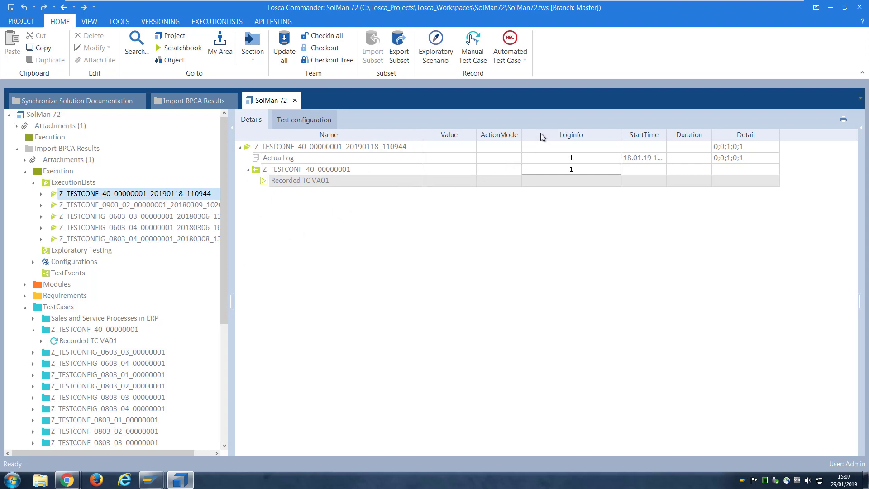
Resume remote control of the SolMan 72 project
{"action": "left_click", "coordinate": [47, 115]}
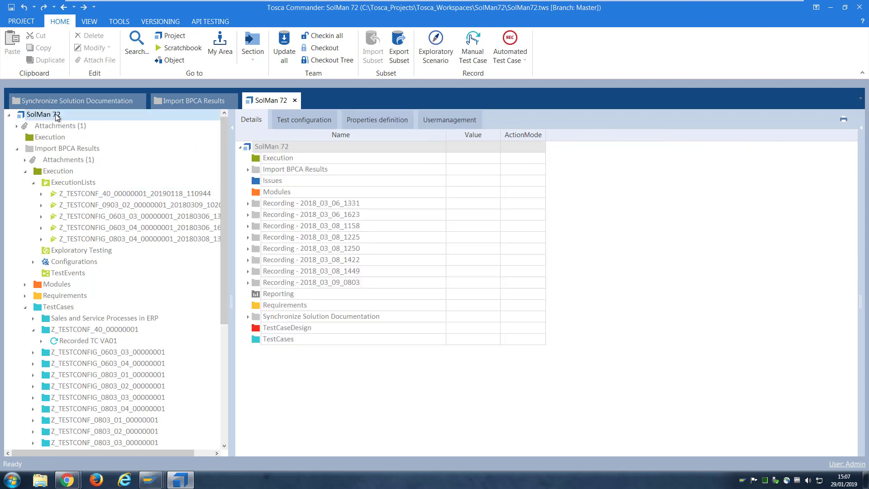
{"action": "right_click", "coordinate": [57, 116]}
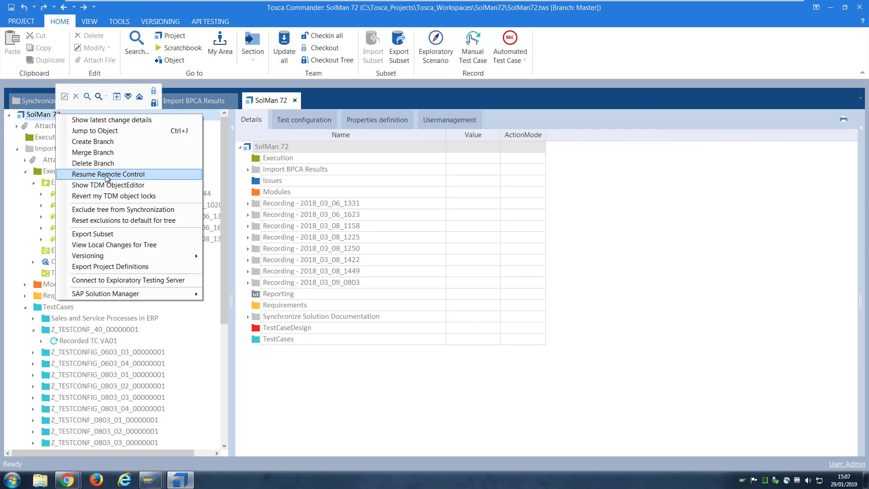
{"action": "left_click", "coordinate": [162, 175]}
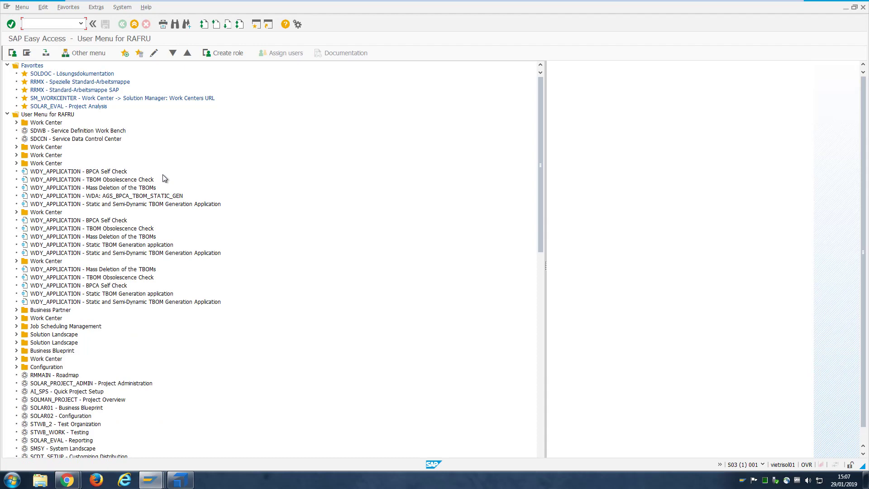
Close the blank Untitled Chrome window and execute test configuration Z_TESTCONF_40
{"action": "mouse_move", "coordinate": [67, 479]}
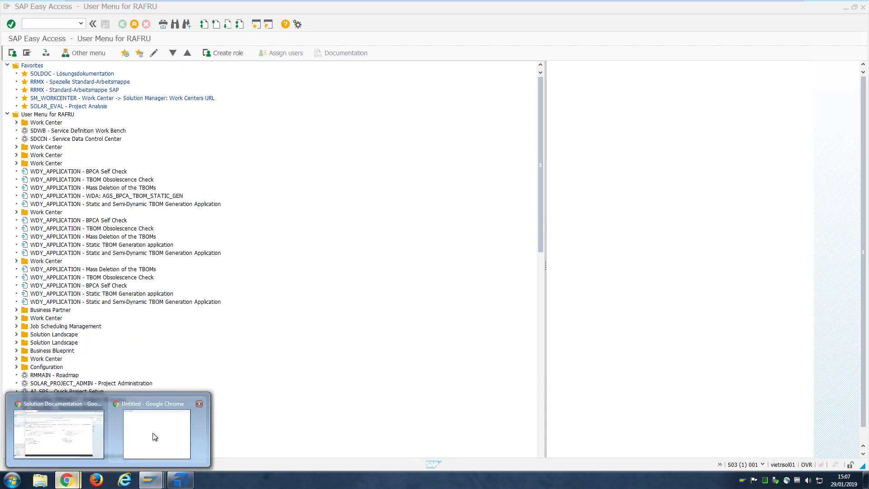
{"action": "left_click", "coordinate": [155, 437]}
{"action": "left_click", "coordinate": [361, 11]}
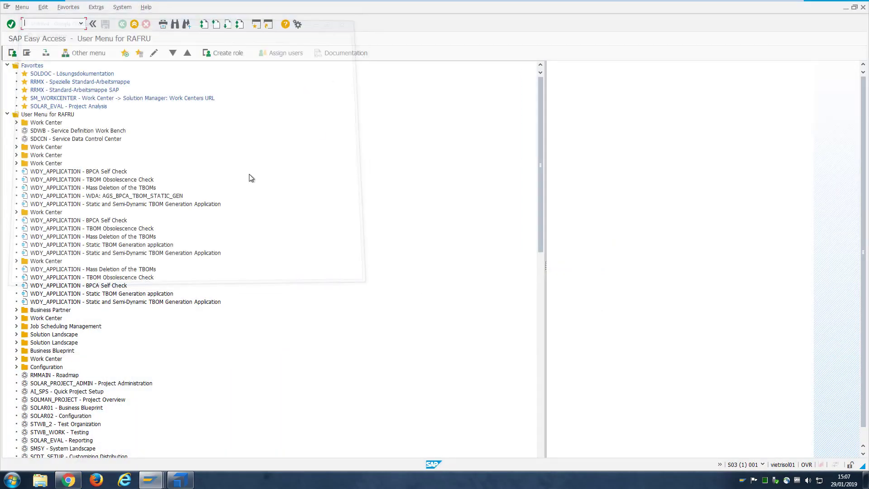
{"action": "left_click", "coordinate": [66, 480]}
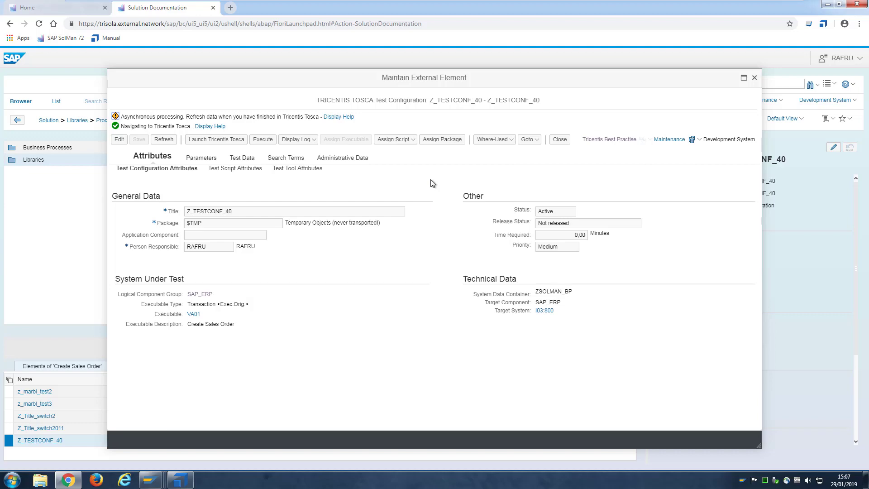
{"action": "left_click", "coordinate": [263, 140]}
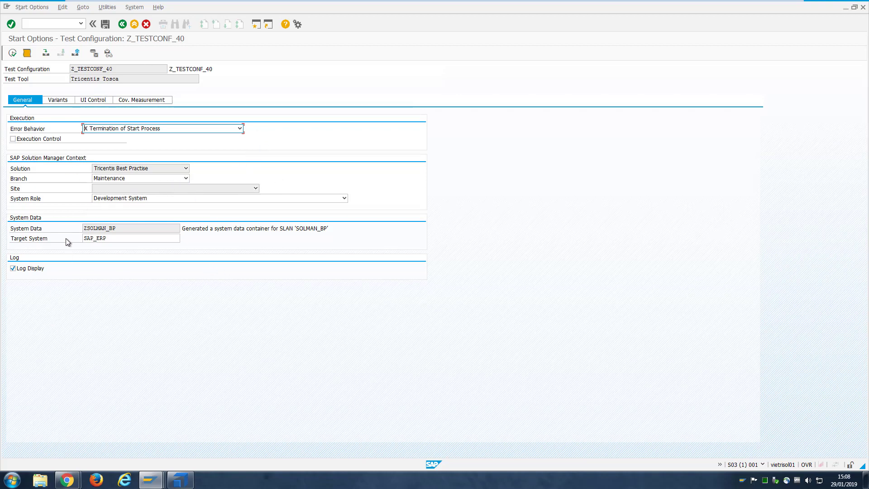
Check the SECOND variant's material M-09 and quantity 2, then execute the test run
{"action": "left_click", "coordinate": [54, 103]}
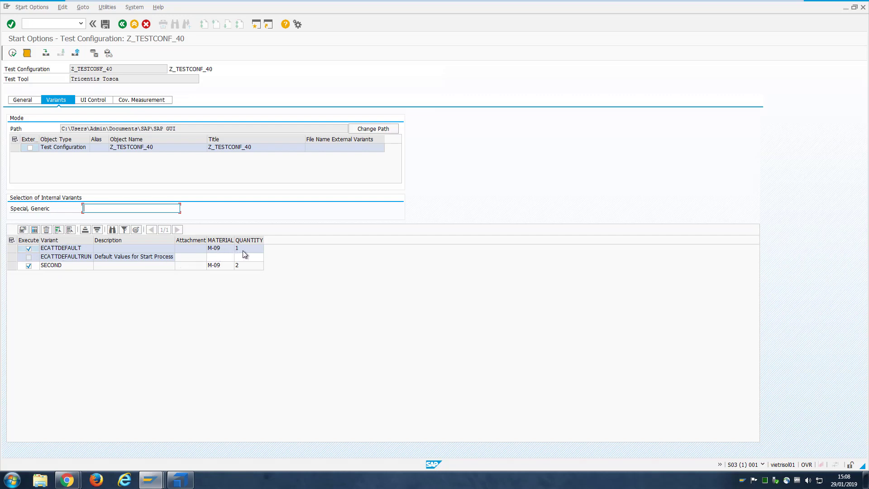
{"action": "left_click", "coordinate": [71, 268]}
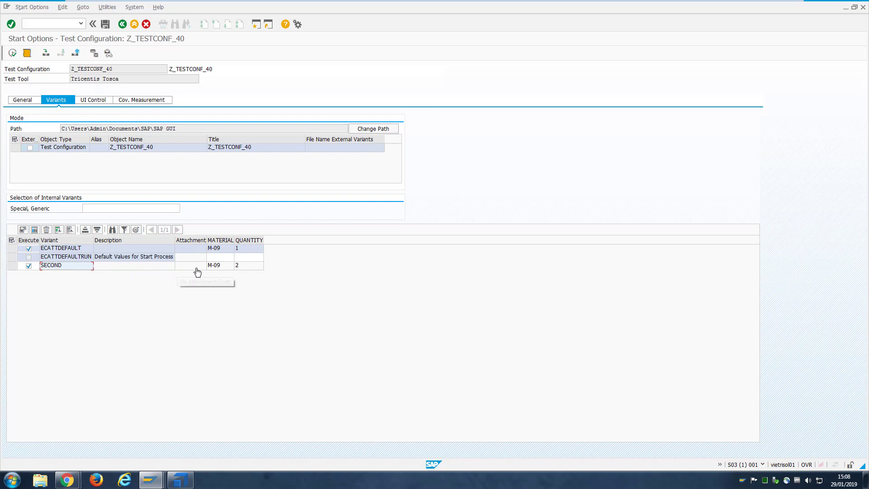
{"action": "left_click", "coordinate": [221, 265]}
{"action": "left_click", "coordinate": [248, 269]}
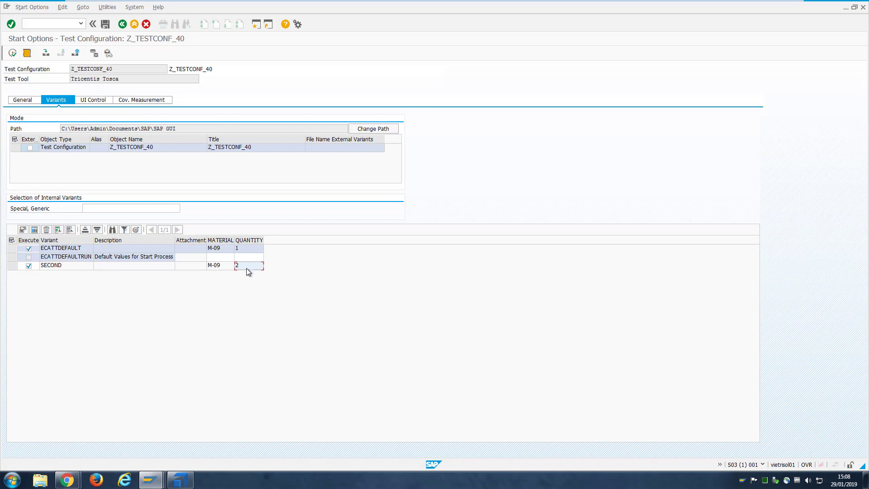
{"action": "left_click", "coordinate": [15, 100]}
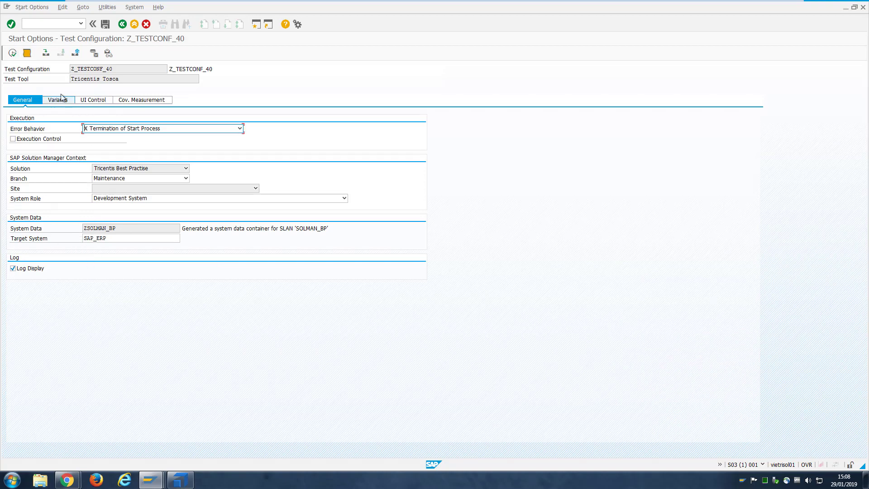
{"action": "left_click", "coordinate": [12, 53]}
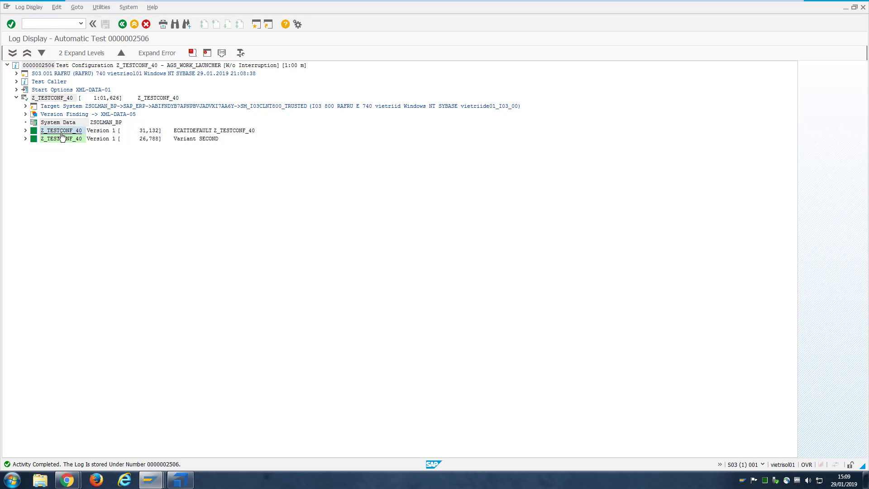
Expand both Z_TESTCONF_40 log runs and compare M-09 quantities 1 and 2
{"action": "double_click", "coordinate": [45, 132]}
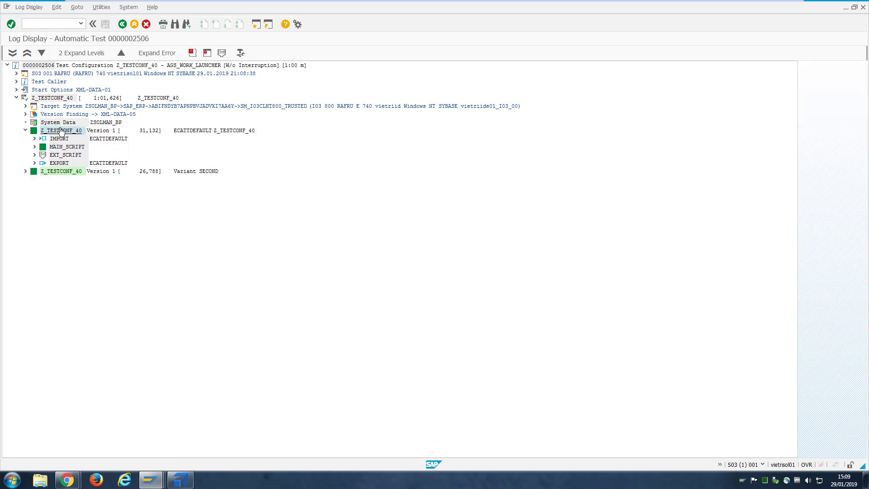
{"action": "right_click", "coordinate": [61, 131]}
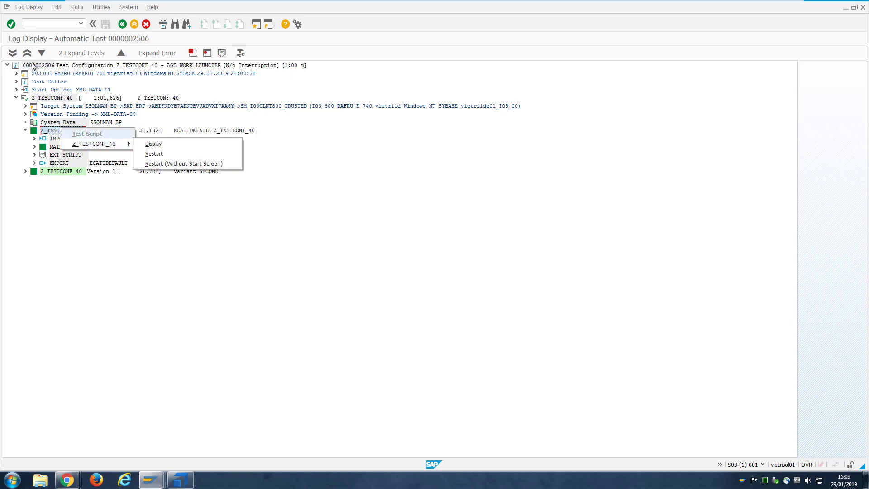
{"action": "left_click", "coordinate": [13, 53]}
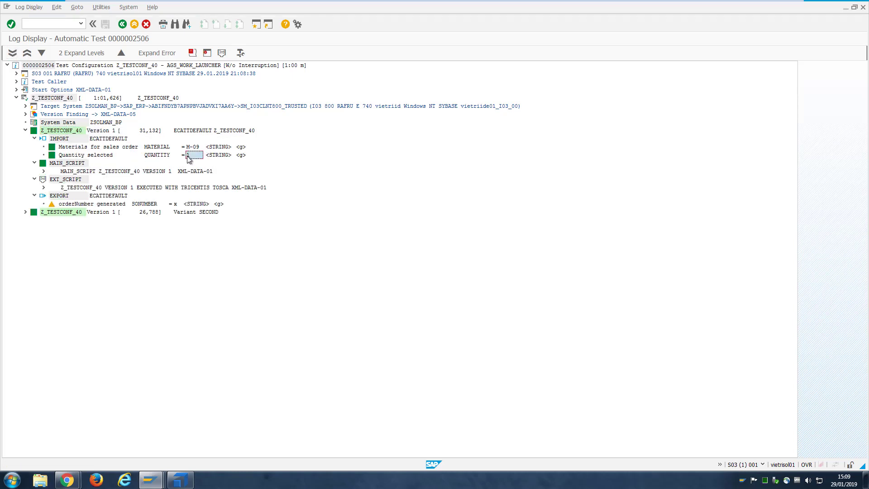
{"action": "left_click", "coordinate": [69, 212]}
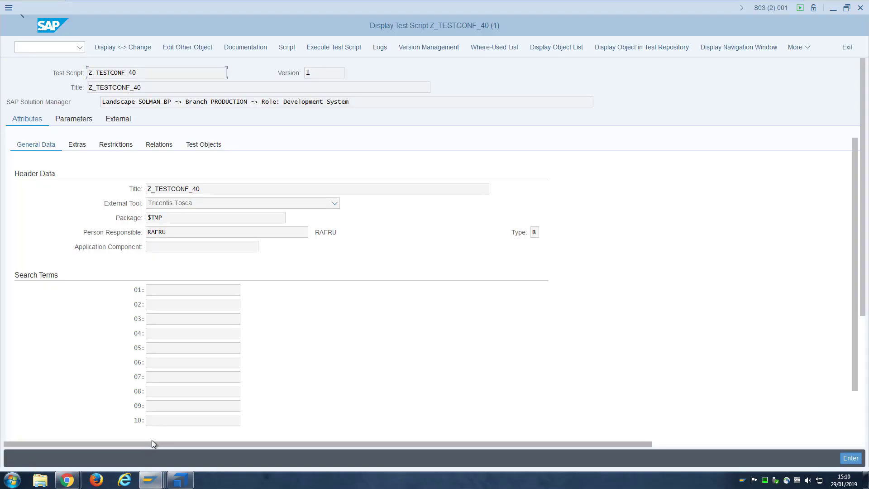
{"action": "left_click", "coordinate": [862, 7]}
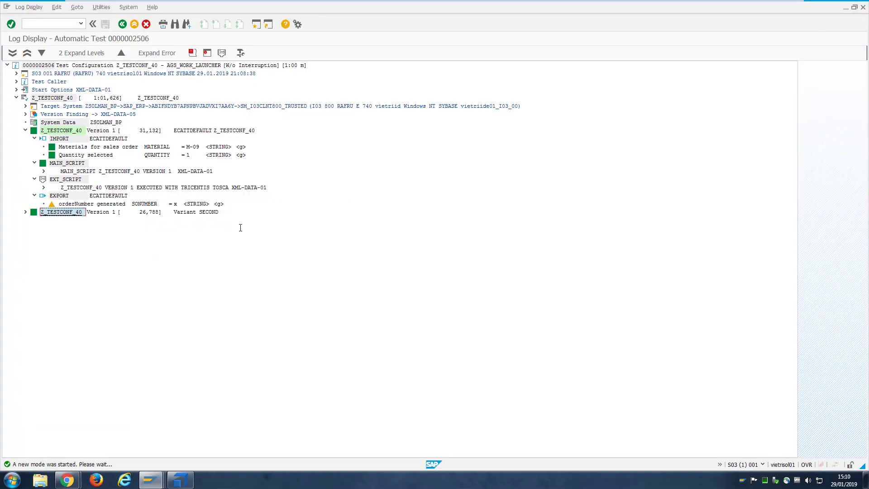
{"action": "left_click", "coordinate": [13, 53]}
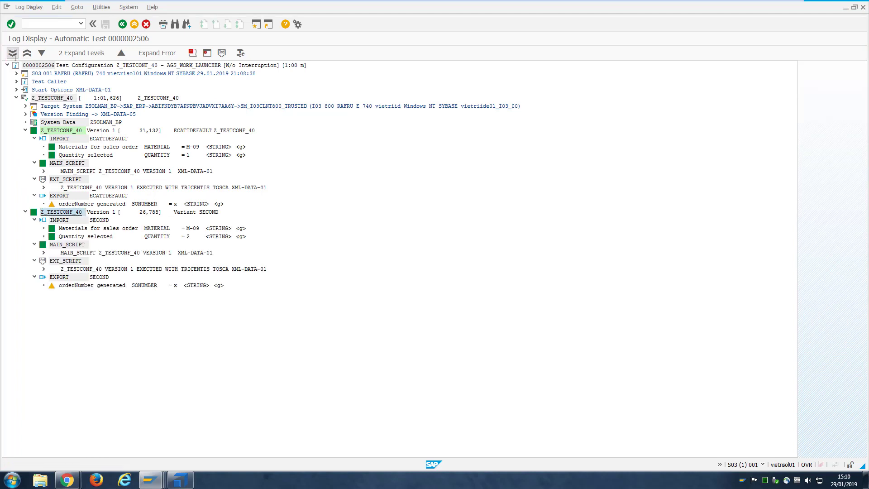
{"action": "left_click", "coordinate": [191, 238]}
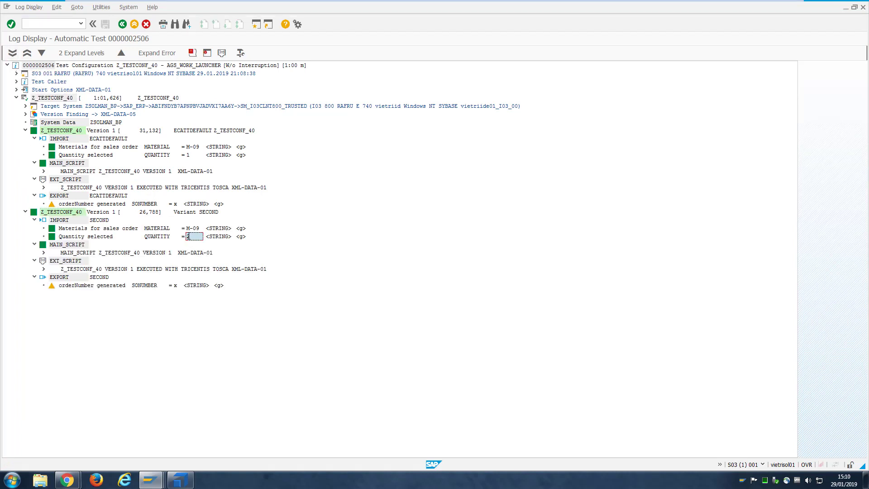
{"action": "left_click", "coordinate": [192, 156]}
Launch Tricentis Tosca from the Solution Documentation test configuration and dismiss the remote control notice
{"action": "left_click", "coordinate": [180, 480]}
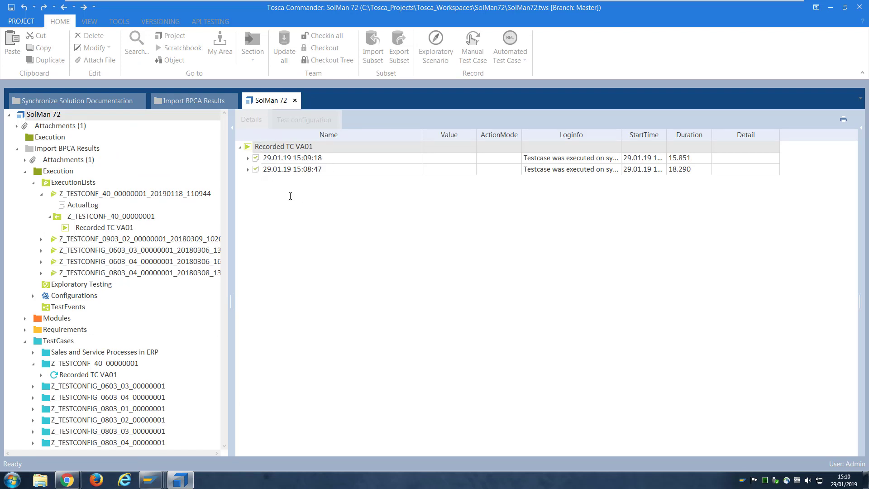
{"action": "left_click", "coordinate": [74, 478]}
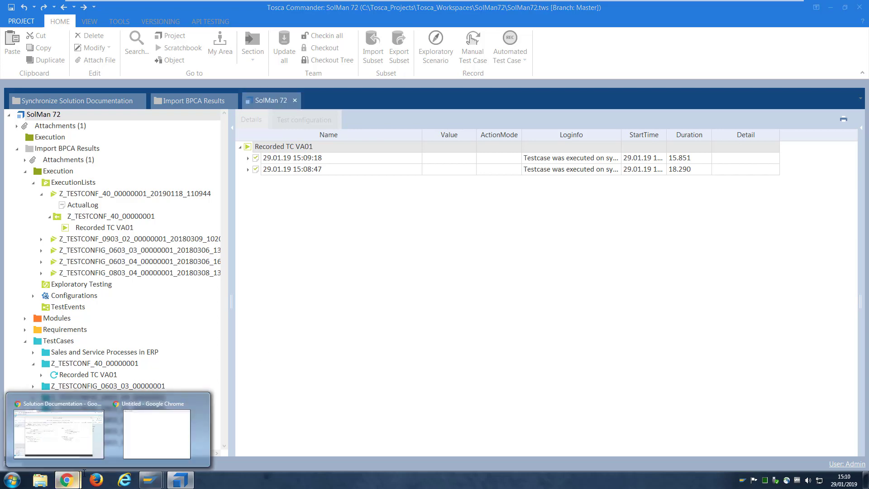
{"action": "left_click", "coordinate": [74, 448]}
{"action": "left_click", "coordinate": [224, 120]}
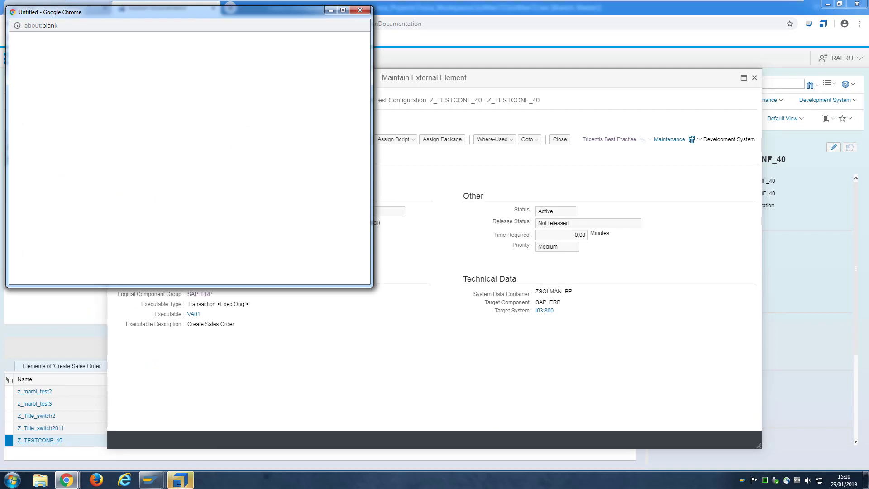
{"action": "left_click", "coordinate": [183, 483]}
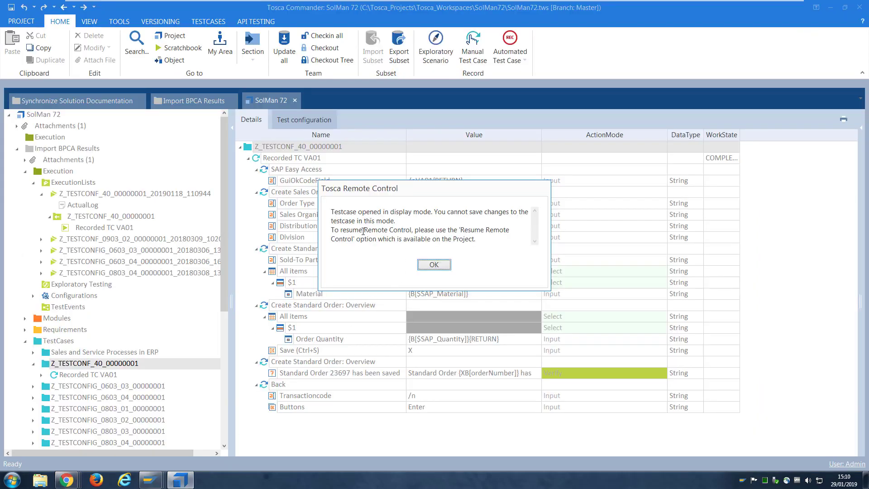
{"action": "left_click", "coordinate": [432, 264]}
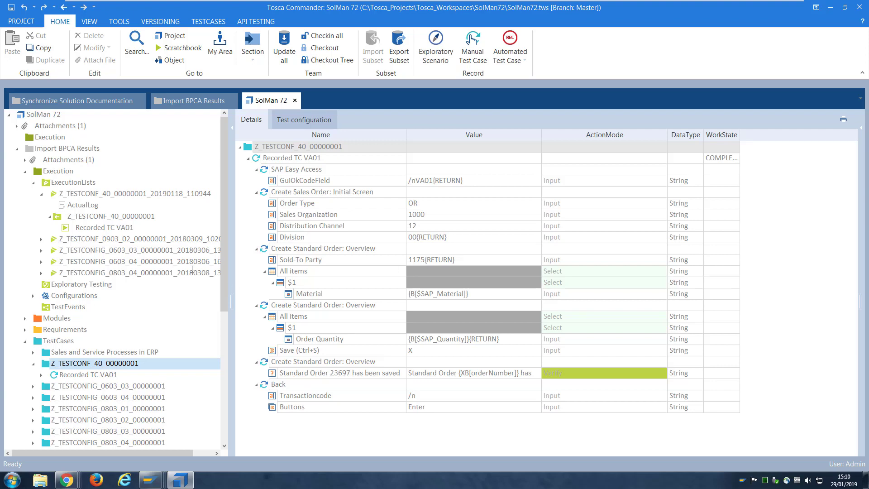
Open the Z_TESTCONF_40 execution log and expand every step of the 15:09:18 run
{"action": "left_click", "coordinate": [79, 193]}
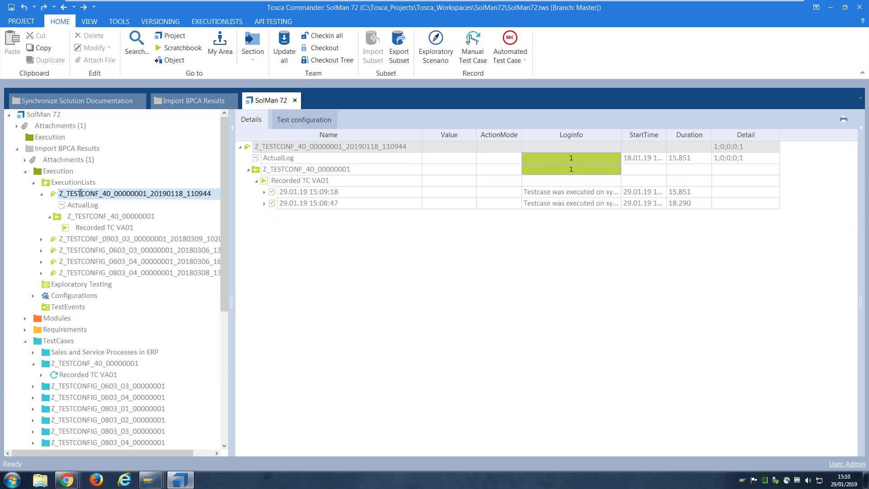
{"action": "double_click", "coordinate": [284, 191]}
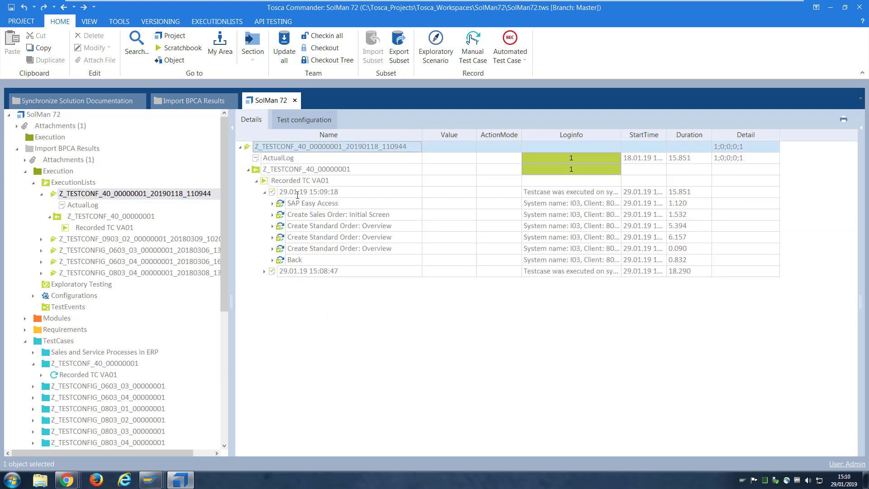
{"action": "right_click", "coordinate": [300, 193]}
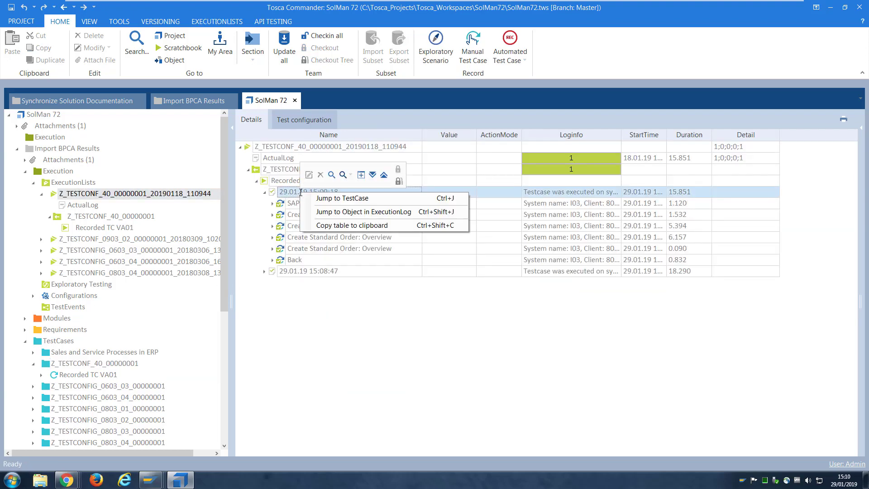
{"action": "left_click", "coordinate": [371, 175]}
Widen the Value column and add a Used value column from the Column Chooser
{"action": "left_click_drag", "start_coordinate": [476, 136], "coordinate": [534, 136]}
{"action": "right_click", "coordinate": [569, 135]}
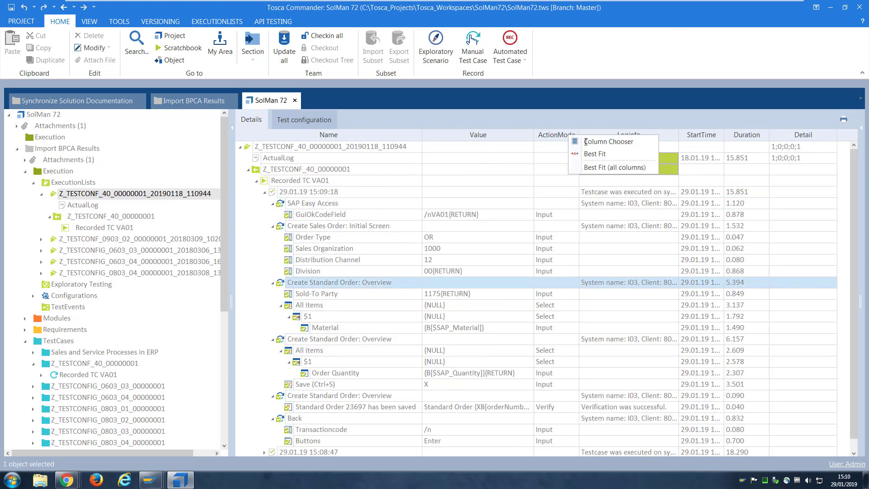
{"action": "left_click", "coordinate": [589, 139]}
{"action": "left_click_drag", "start_coordinate": [849, 380], "coordinate": [849, 421]}
{"action": "left_click_drag", "start_coordinate": [794, 433], "coordinate": [539, 145]}
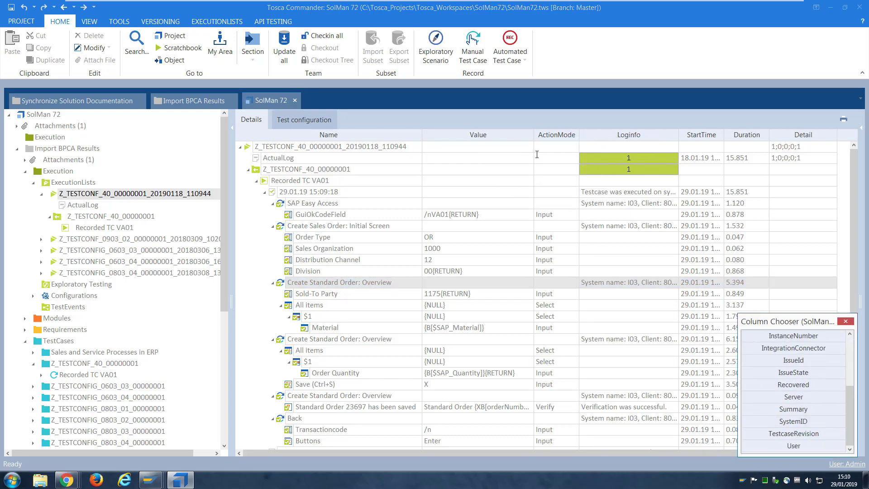
Close the column chooser and inspect the first run's Order Quantity step
{"action": "left_click", "coordinate": [845, 321]}
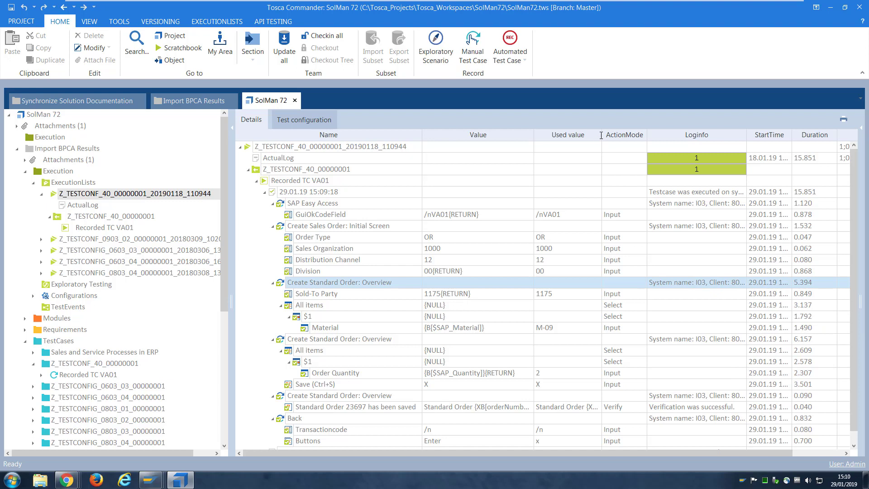
{"action": "left_click_drag", "start_coordinate": [601, 135], "coordinate": [616, 135]}
{"action": "scroll", "coordinate": [539, 342], "scroll_direction": "down", "scroll_amount": 1}
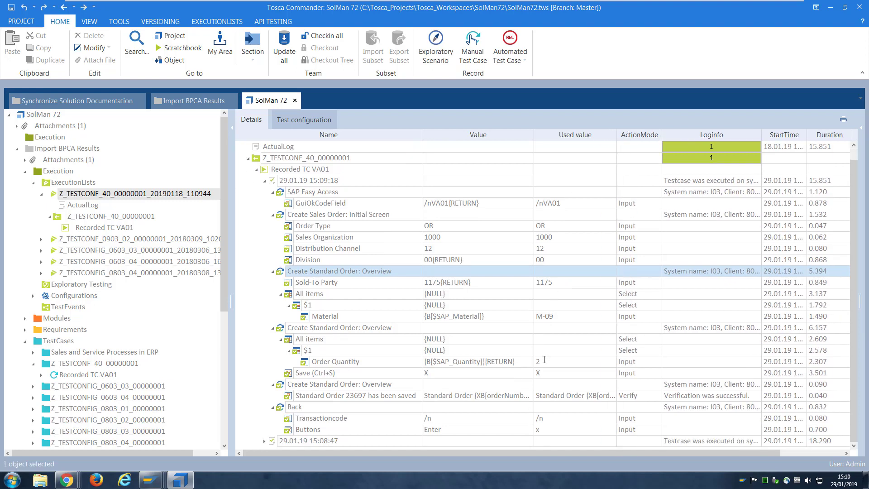
{"action": "left_click", "coordinate": [473, 361]}
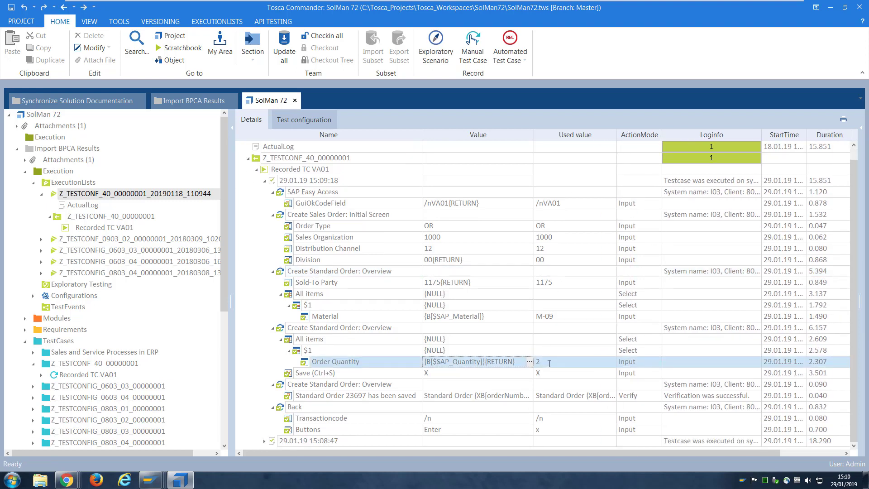
Expand all steps of the 15:08:47 run and inspect its Material and Order Quantity
{"action": "left_click", "coordinate": [265, 441]}
{"action": "scroll", "coordinate": [361, 396], "scroll_direction": "down", "scroll_amount": 2}
{"action": "right_click", "coordinate": [353, 375]}
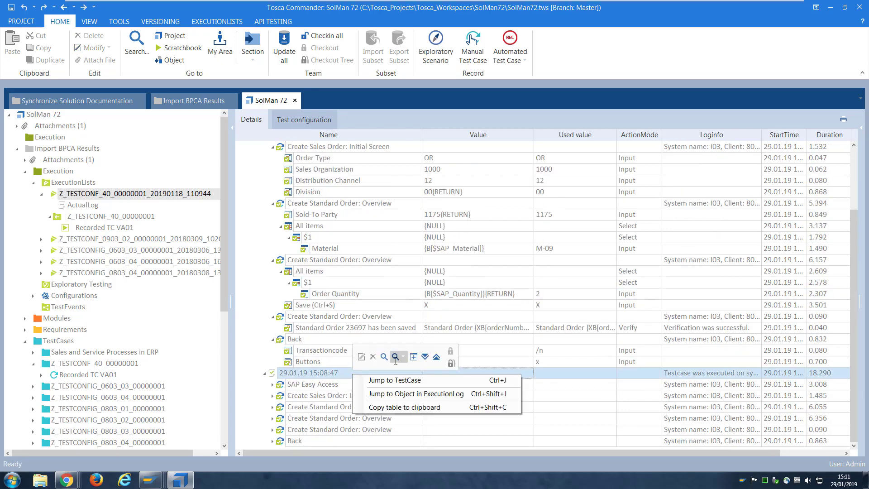
{"action": "left_click", "coordinate": [413, 357]}
{"action": "scroll", "coordinate": [474, 365], "scroll_direction": "down", "scroll_amount": 3}
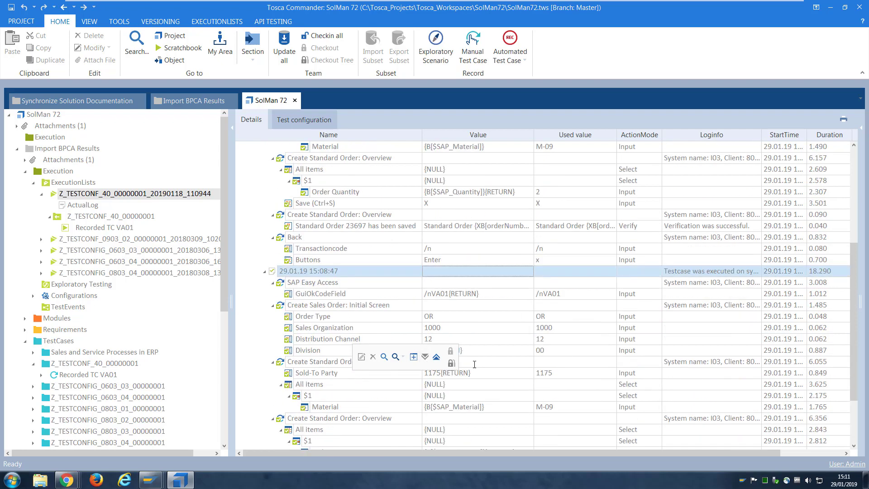
{"action": "left_click", "coordinate": [494, 402]}
{"action": "scroll", "coordinate": [522, 392], "scroll_direction": "down", "scroll_amount": 2}
{"action": "left_click", "coordinate": [514, 385]}
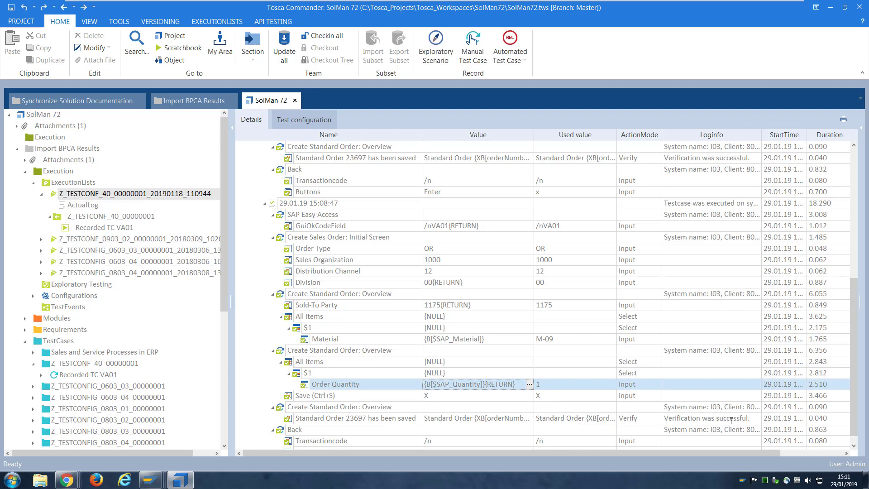
Read the saved-order verification's full log text, then select Sold-To Party
{"action": "left_click", "coordinate": [750, 419]}
{"action": "left_click", "coordinate": [758, 418]}
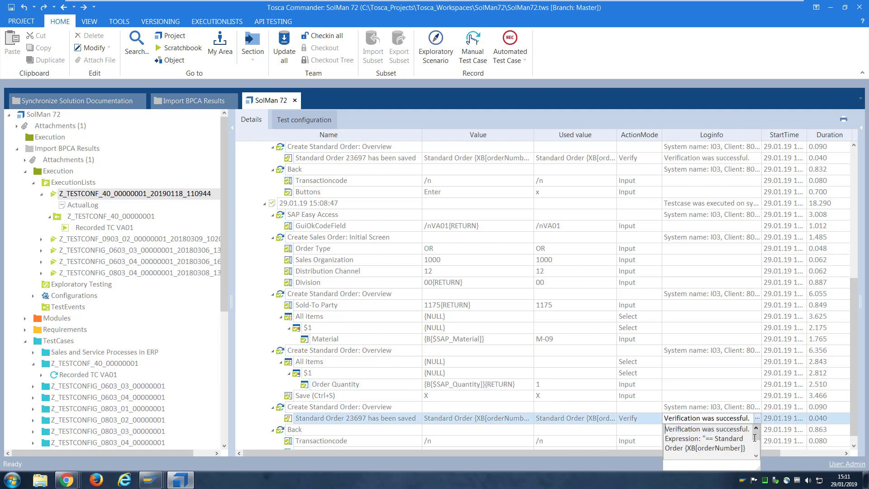
{"action": "left_click_drag", "start_coordinate": [754, 462], "coordinate": [801, 472]}
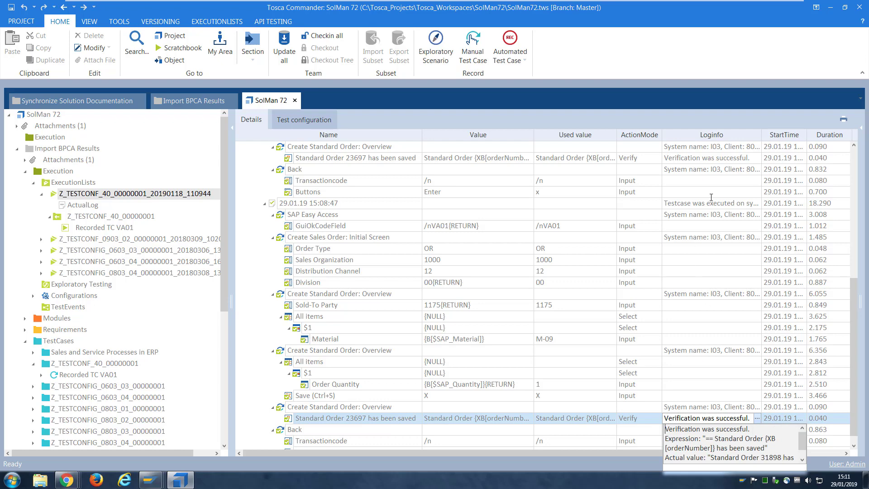
{"action": "left_click", "coordinate": [513, 306]}
{"action": "scroll", "coordinate": [396, 365], "scroll_direction": "up", "scroll_amount": 6}
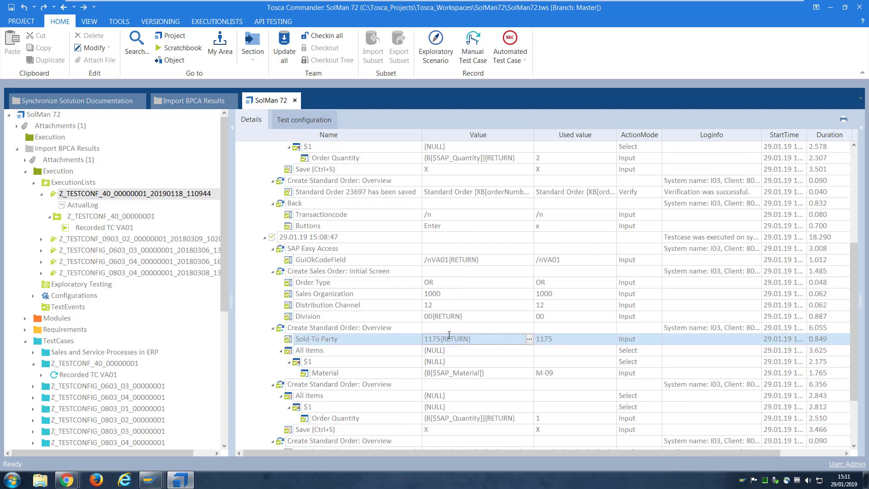
{"action": "scroll", "coordinate": [377, 346], "scroll_direction": "up", "scroll_amount": 2}
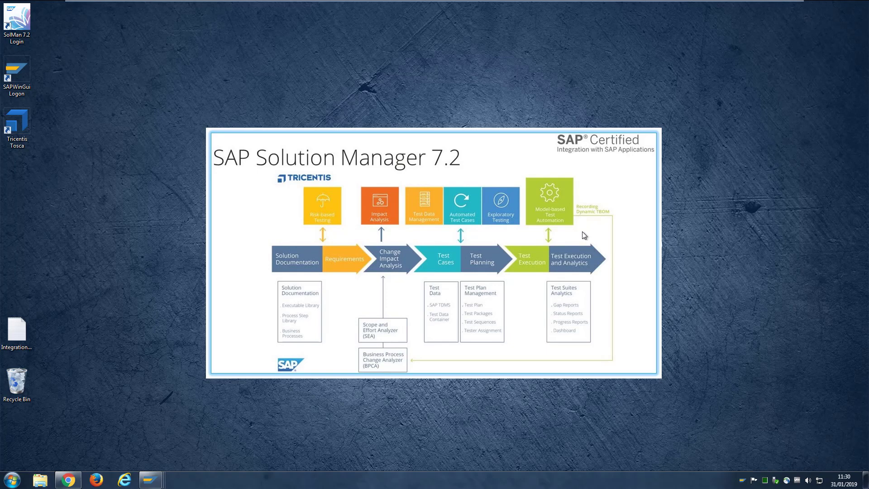
Restore Chrome and open the Test Plan Management tile on the Fiori launchpad
{"action": "left_click", "coordinate": [69, 482]}
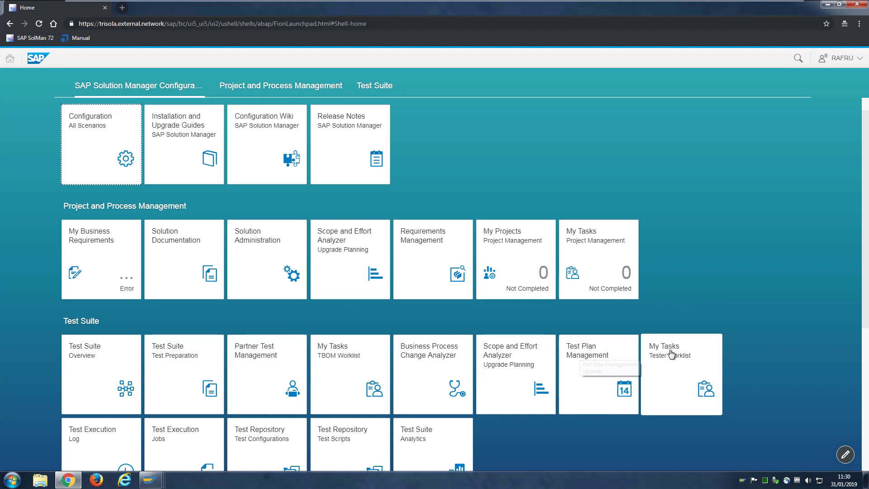
{"action": "left_click", "coordinate": [594, 353]}
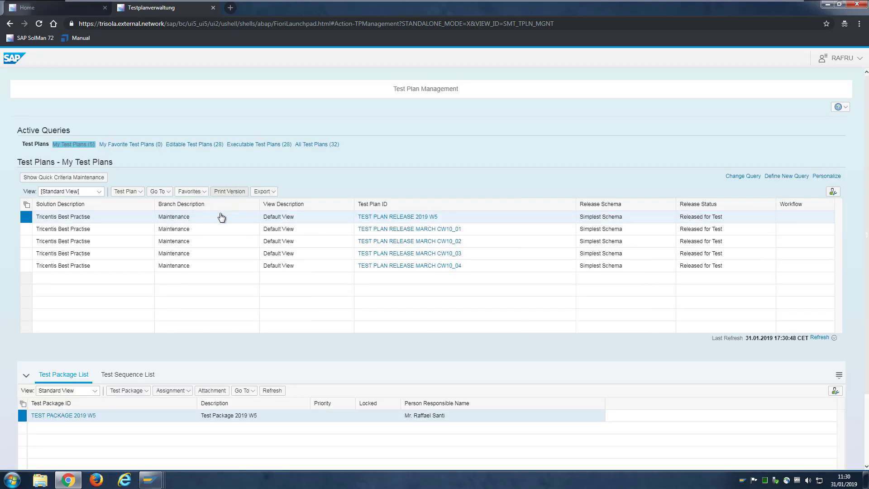
{"action": "left_click", "coordinate": [142, 196]}
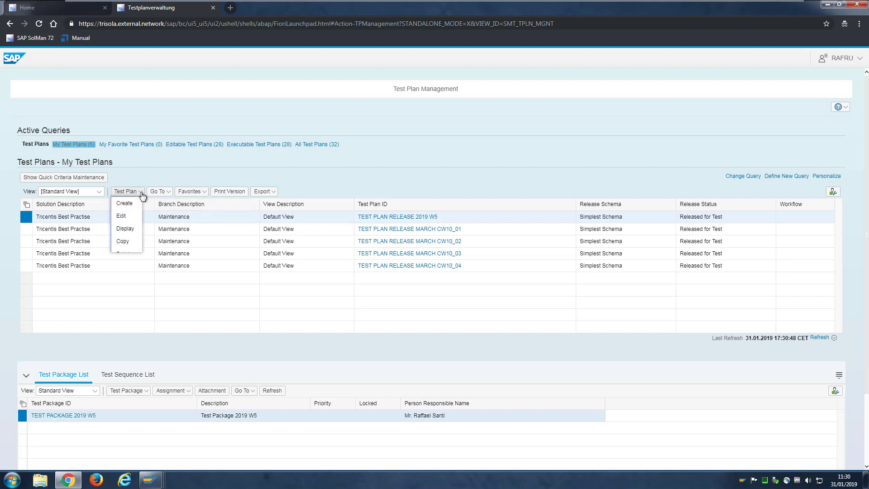
{"action": "left_click", "coordinate": [122, 234]}
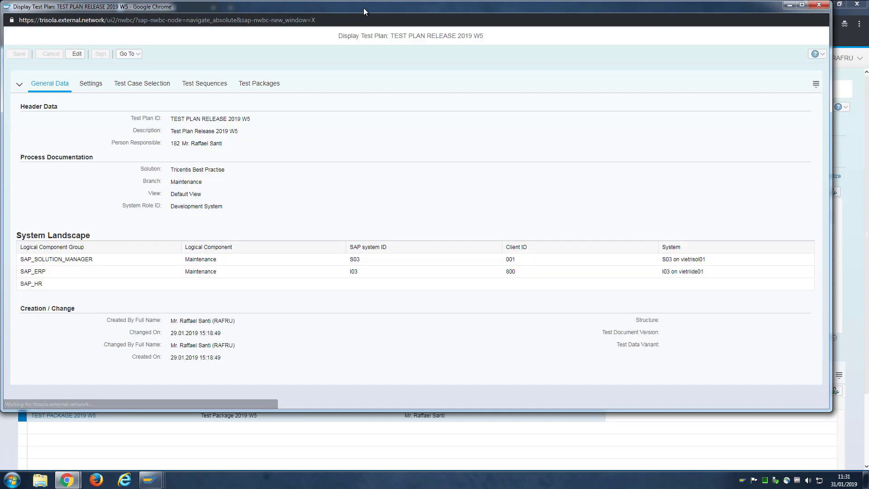
{"action": "left_click_drag", "start_coordinate": [364, 7], "coordinate": [382, 41]}
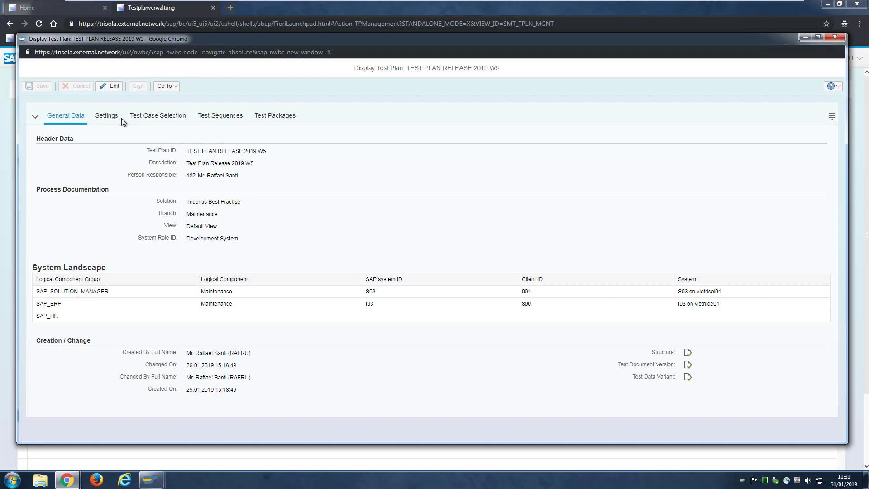
{"action": "left_click", "coordinate": [158, 117]}
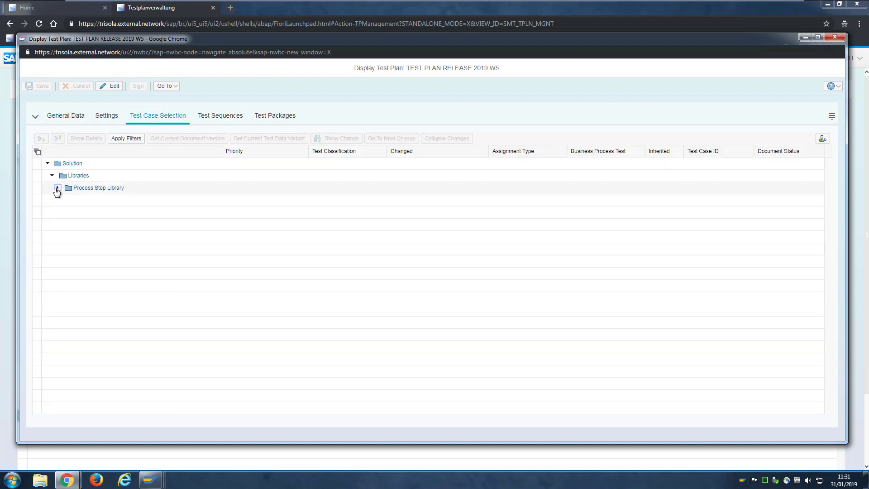
{"action": "left_click", "coordinate": [57, 188]}
{"action": "left_click", "coordinate": [63, 200]}
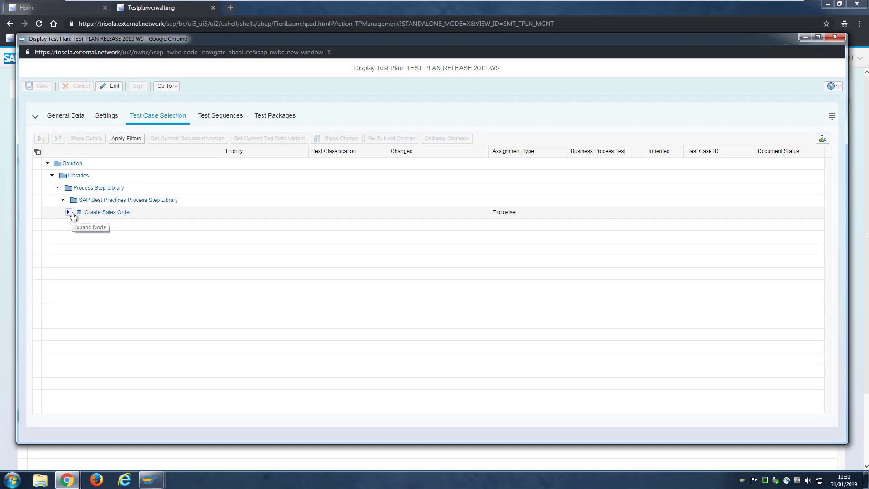
{"action": "left_click", "coordinate": [68, 213]}
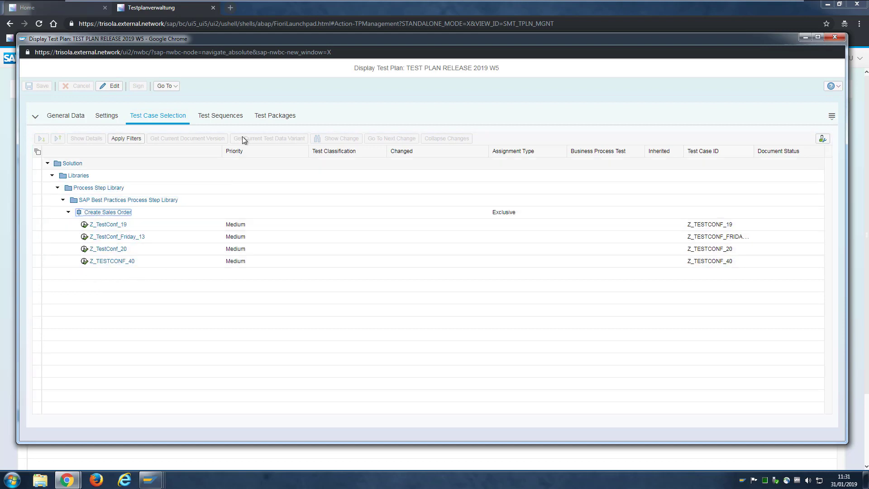
{"action": "left_click", "coordinate": [232, 120]}
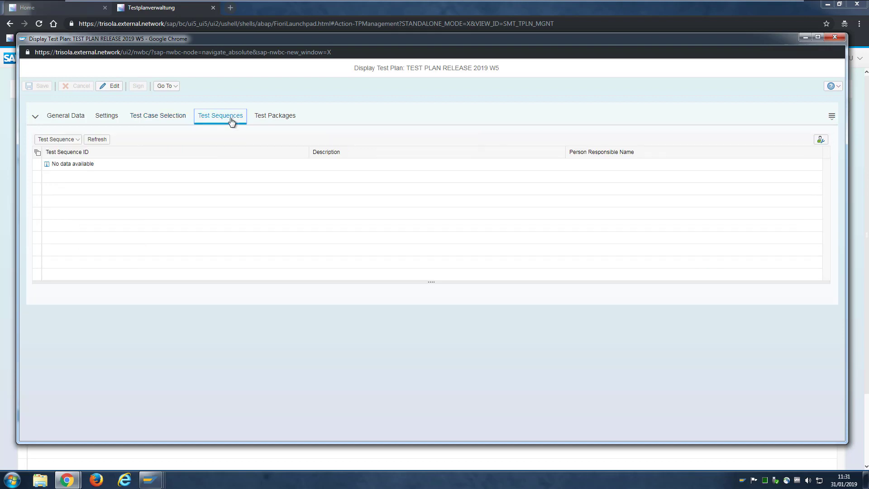
{"action": "left_click", "coordinate": [267, 120]}
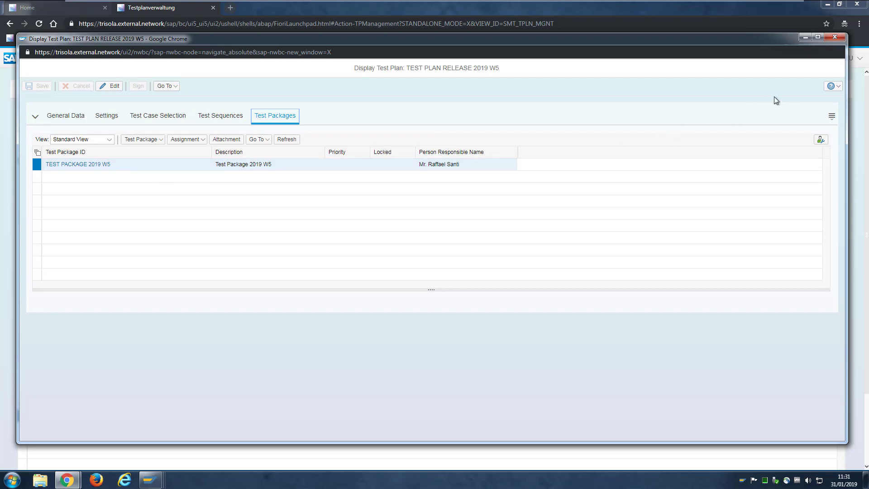
{"action": "left_click", "coordinate": [836, 36]}
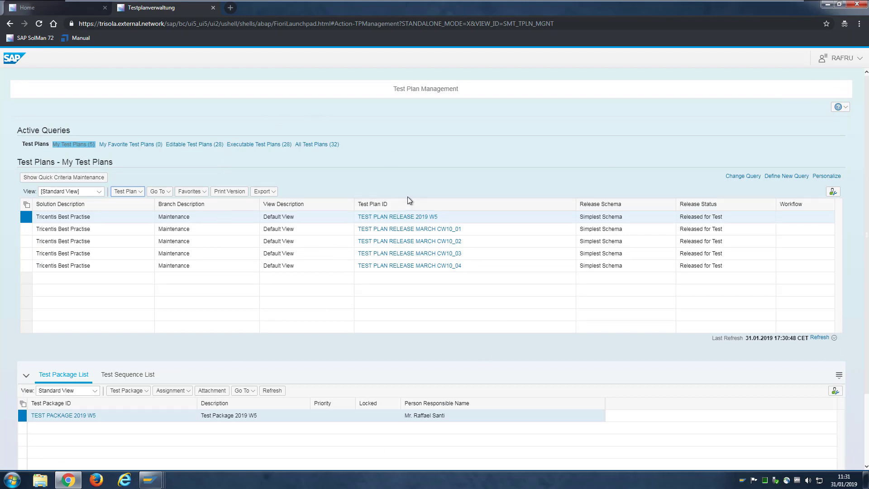
In the tester worklist, select test case Z_TESTCONF_40 and run it
{"action": "left_click", "coordinate": [212, 8]}
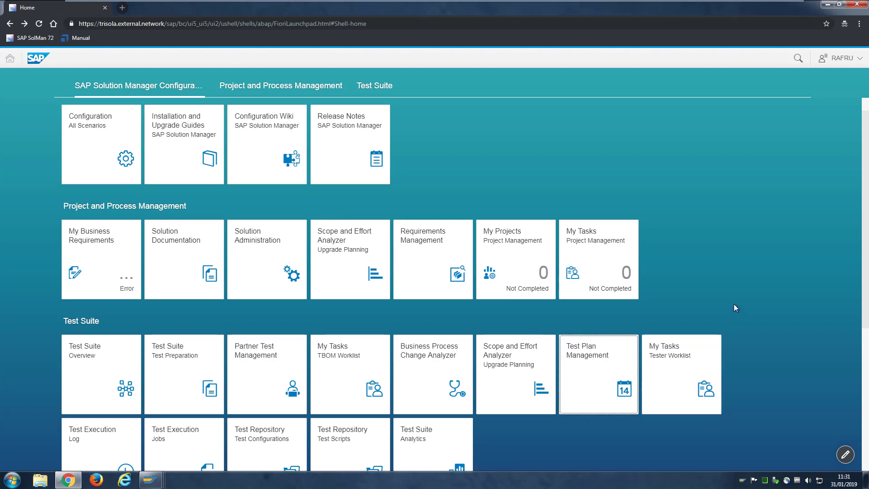
{"action": "left_click", "coordinate": [689, 374]}
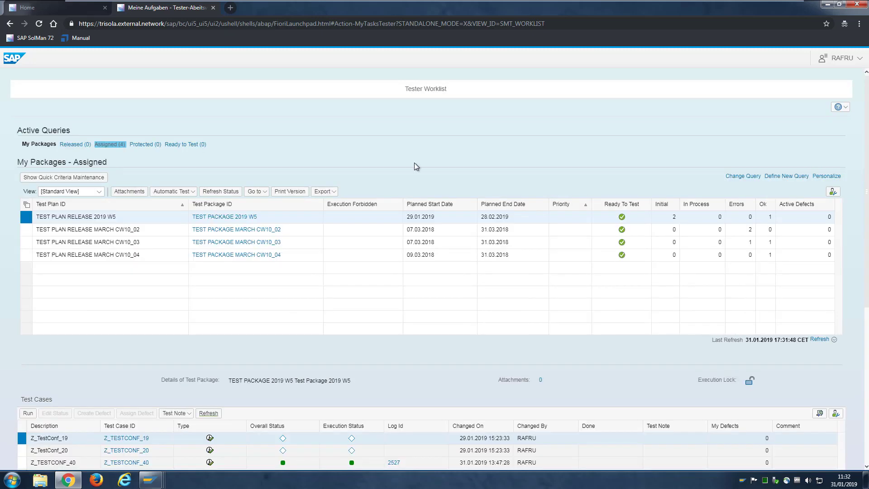
{"action": "scroll", "coordinate": [414, 163], "scroll_direction": "down", "scroll_amount": 1}
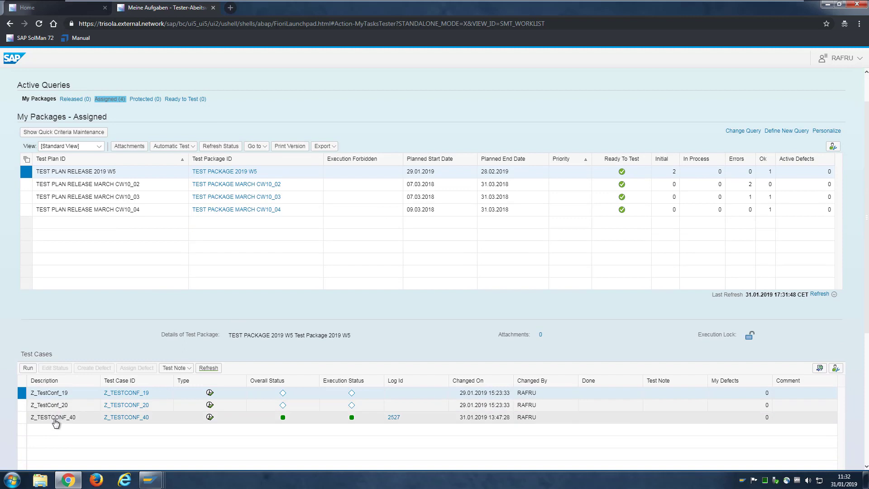
{"action": "left_click", "coordinate": [21, 417]}
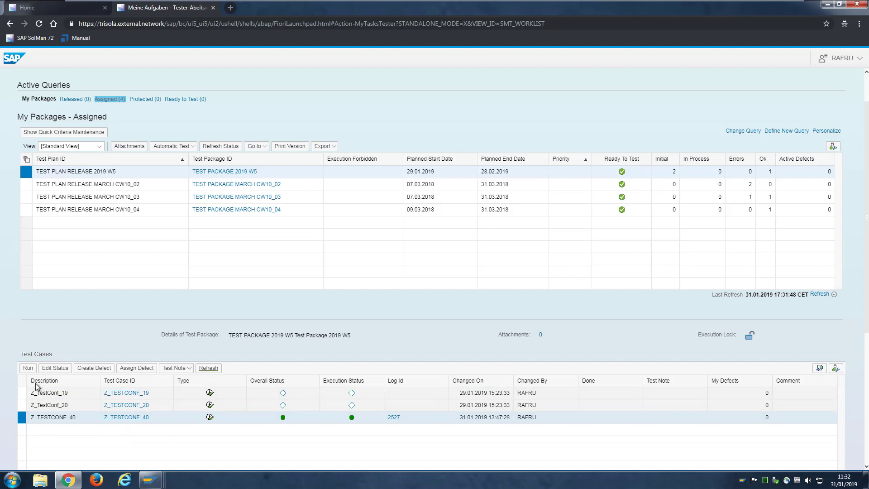
{"action": "left_click", "coordinate": [28, 370]}
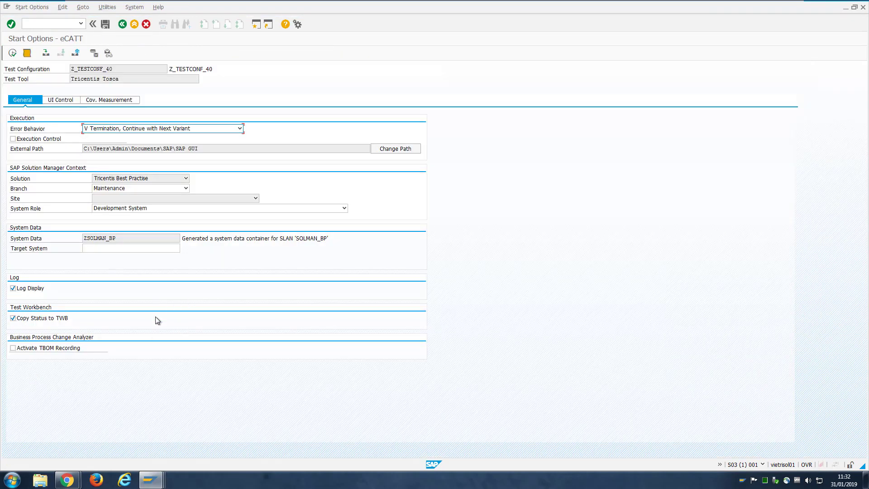
Set target system SAP_ERP, activate TBOM recording, and execute the Z_TESTCONF_40 run
{"action": "left_click", "coordinate": [113, 249]}
{"action": "type", "text": "SA"}
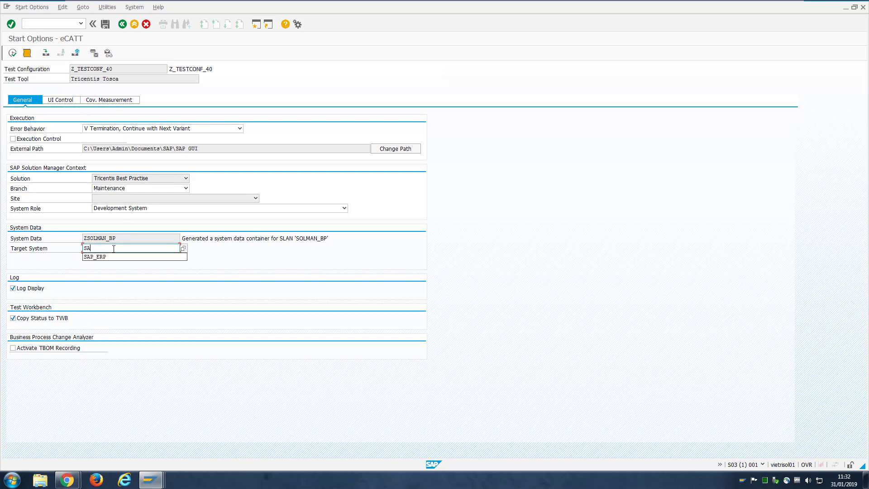
{"action": "left_click", "coordinate": [109, 256]}
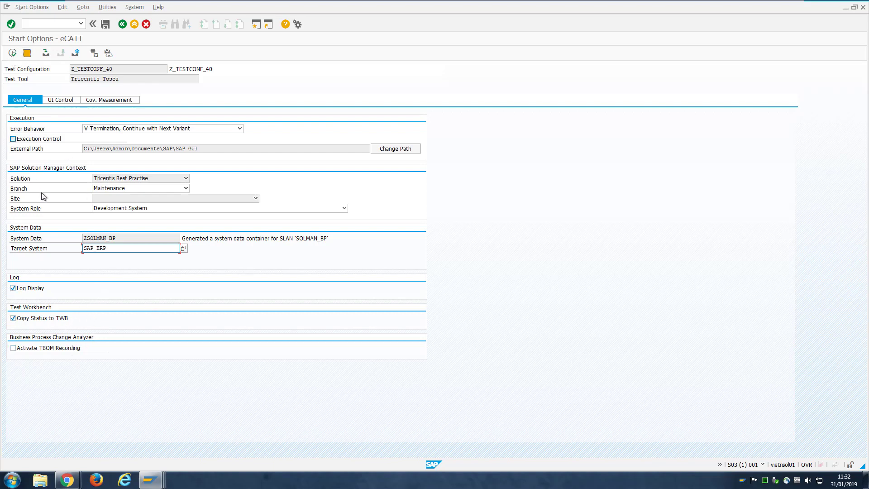
{"action": "left_click", "coordinate": [13, 348]}
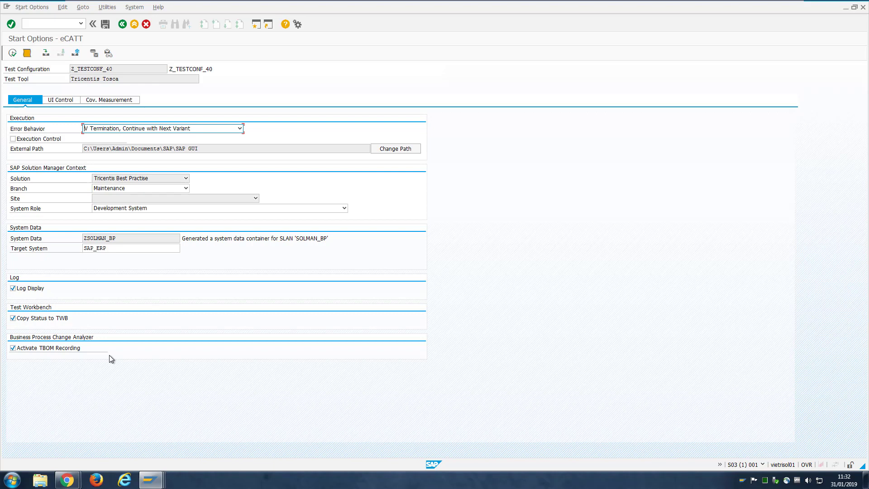
{"action": "left_click", "coordinate": [13, 53]}
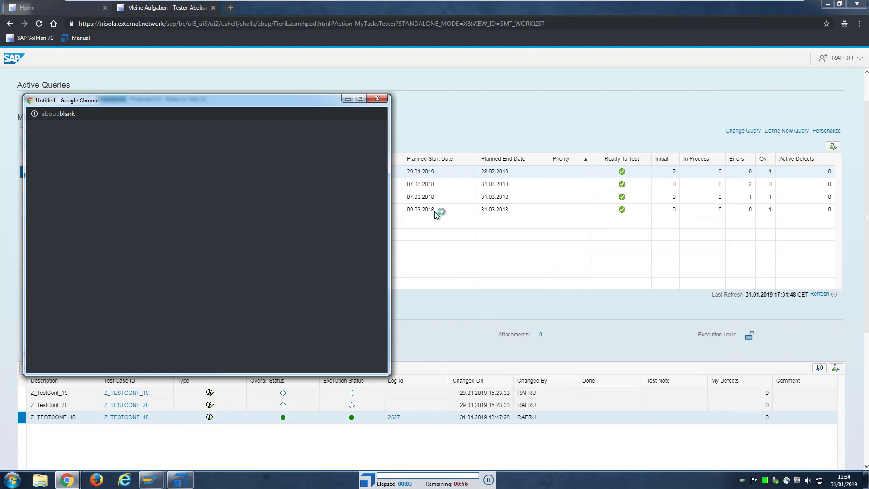
Dismiss the browser popup, confirm order data and sold-to party, and enter quantity 1 for M-09
{"action": "left_click", "coordinate": [377, 100]}
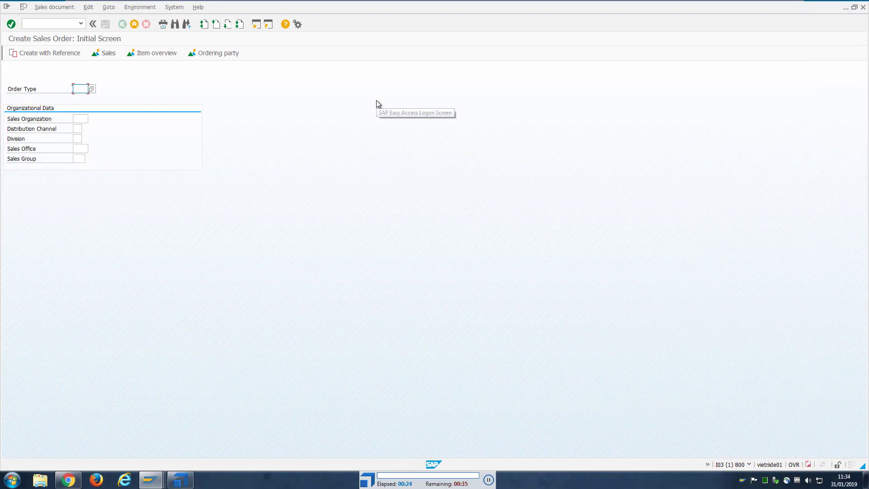
{"action": "key", "text": "Return"}
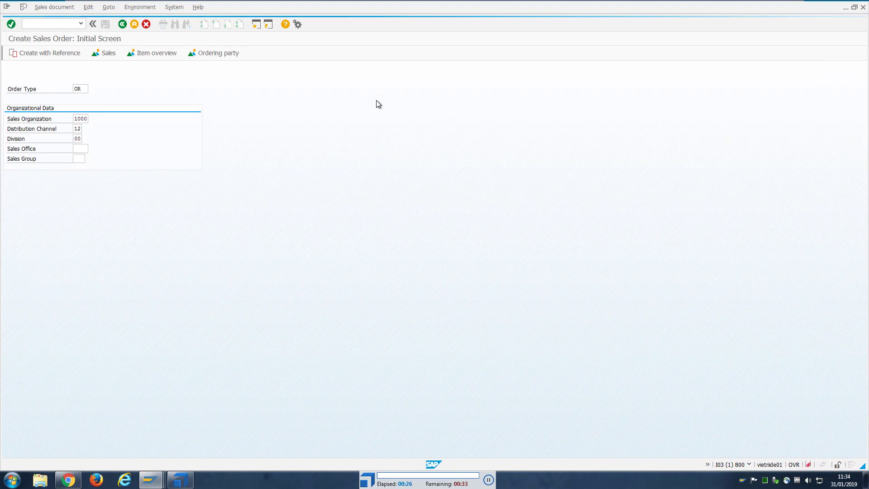
{"action": "key", "text": "Return"}
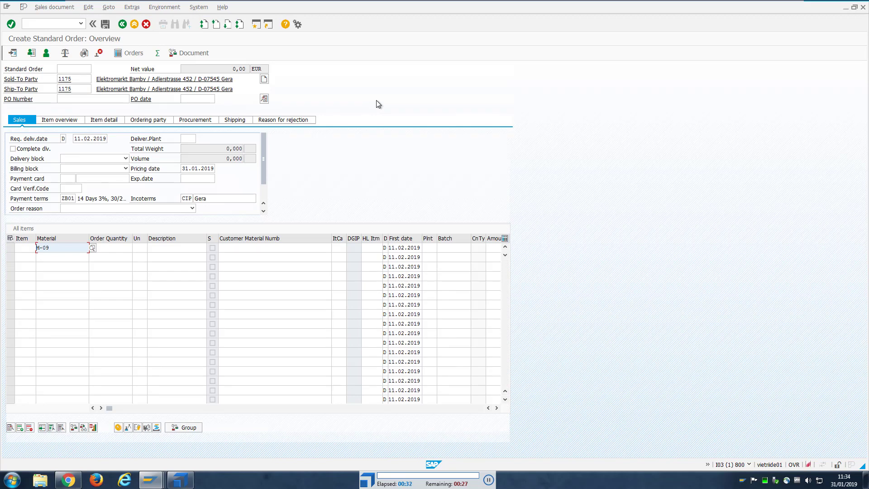
{"action": "key", "text": "Tab"}
{"action": "type", "text": "1"}
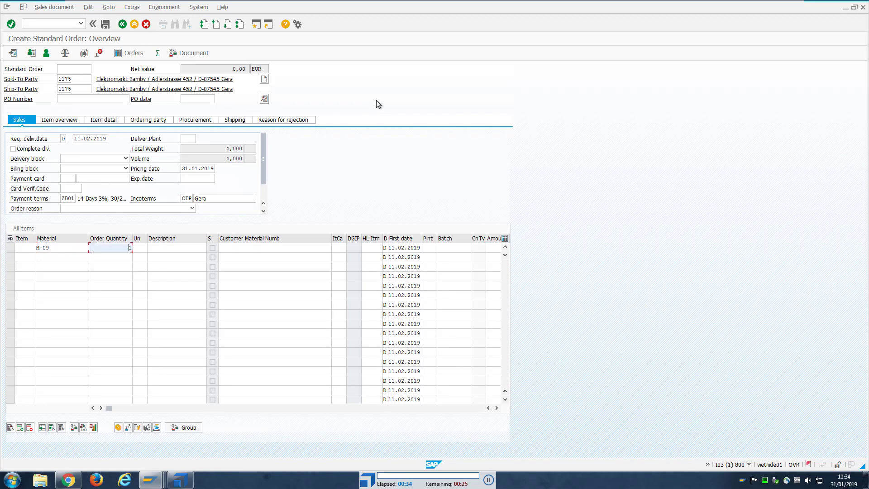
{"action": "key", "text": "Return"}
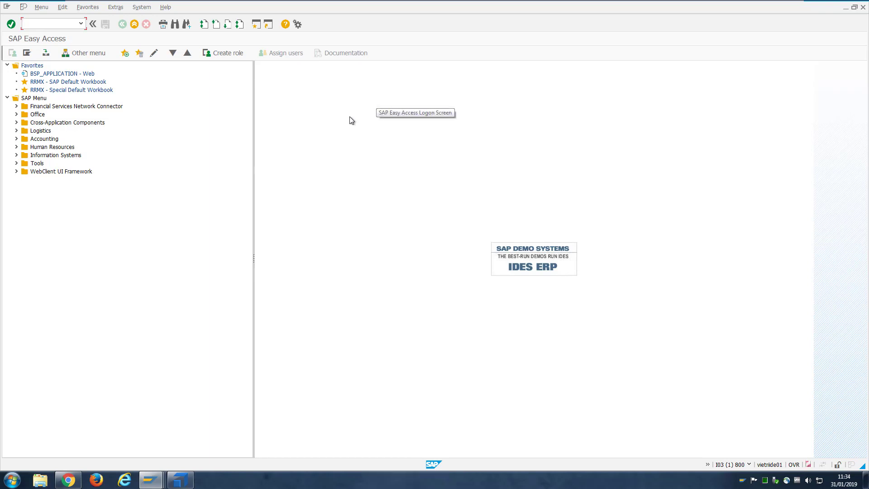
Bring the eCATT start options window forward and dismiss the remote-control log notice
{"action": "left_click", "coordinate": [151, 480]}
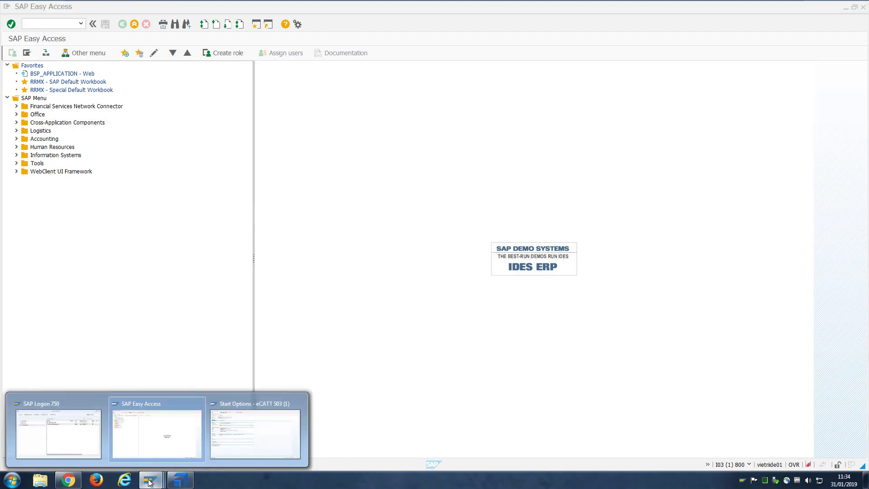
{"action": "left_click", "coordinate": [245, 435]}
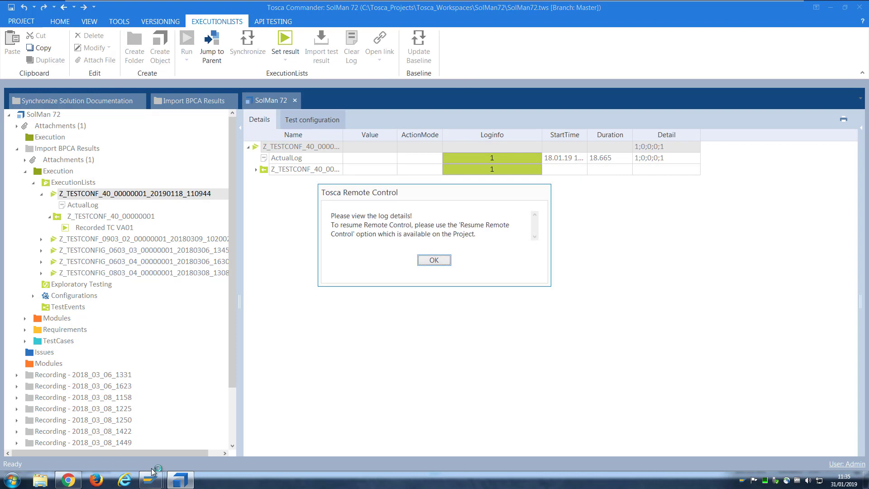
{"action": "left_click", "coordinate": [433, 260]}
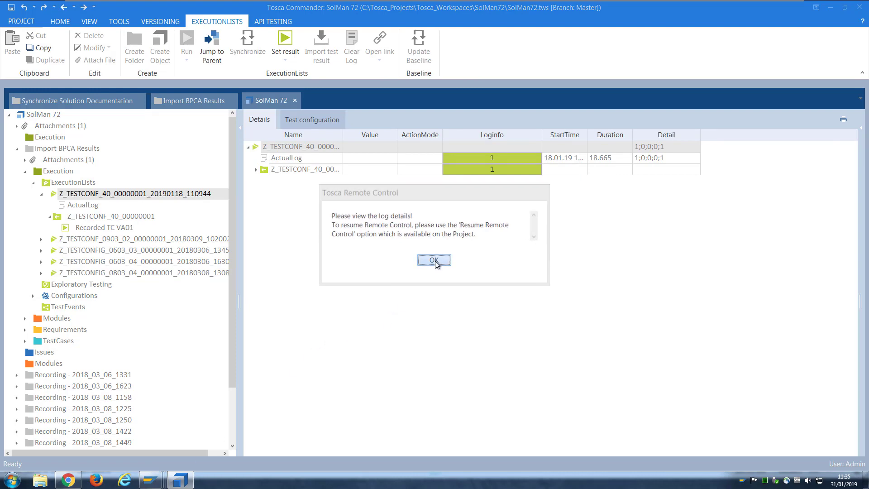
Resume remote control on the SolMan 72 project and check SAP Easy Access for the completed run
{"action": "right_click", "coordinate": [44, 114]}
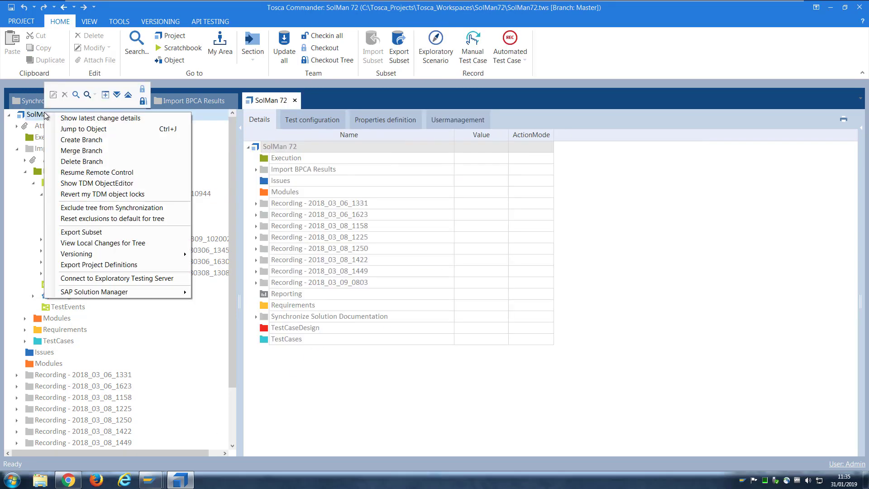
{"action": "left_click", "coordinate": [136, 175]}
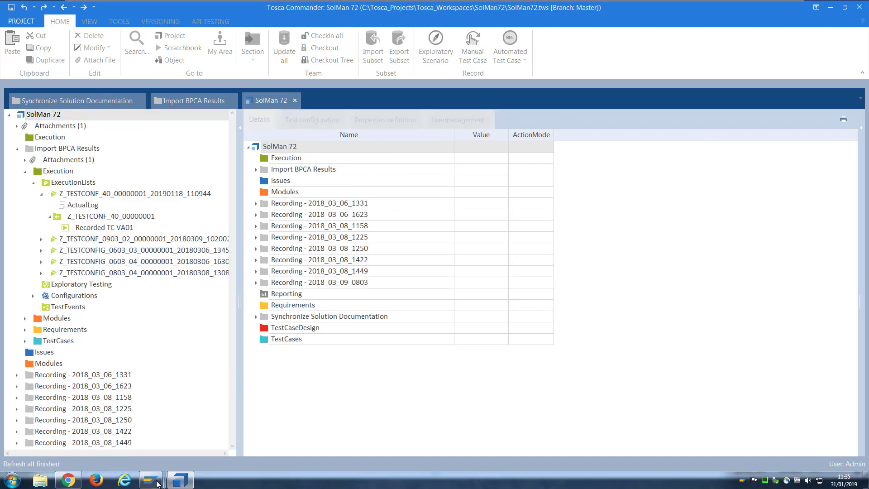
{"action": "mouse_move", "coordinate": [151, 480]}
{"action": "left_click", "coordinate": [237, 429]}
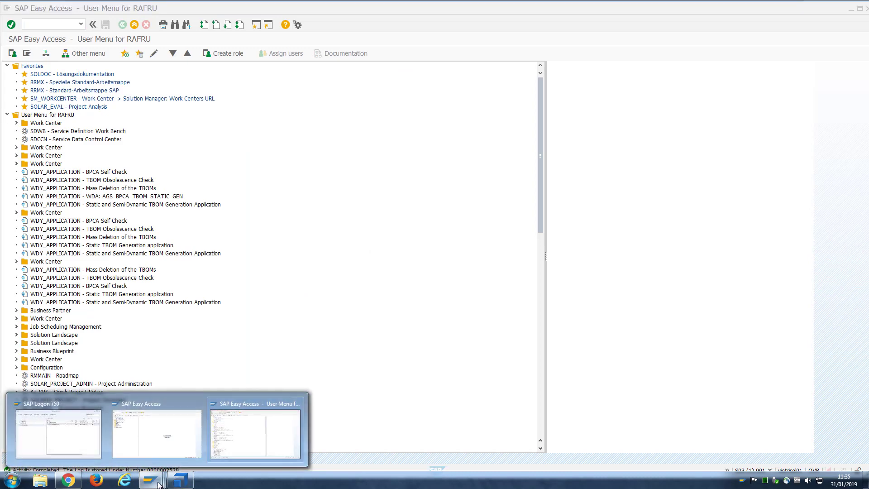
Refresh the browser's Test Cases list so Z_TESTCONF_40 shows Log Id 2528, then go to the launchpad Home
{"action": "left_click", "coordinate": [69, 480]}
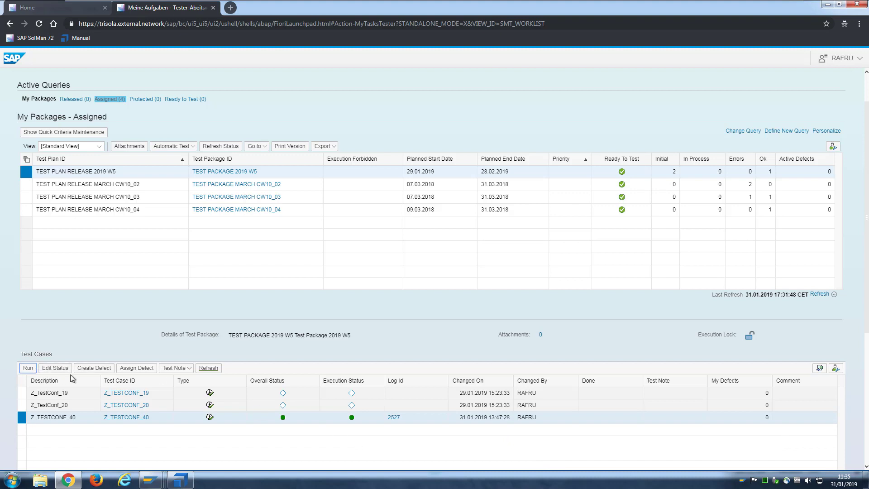
{"action": "left_click", "coordinate": [210, 369]}
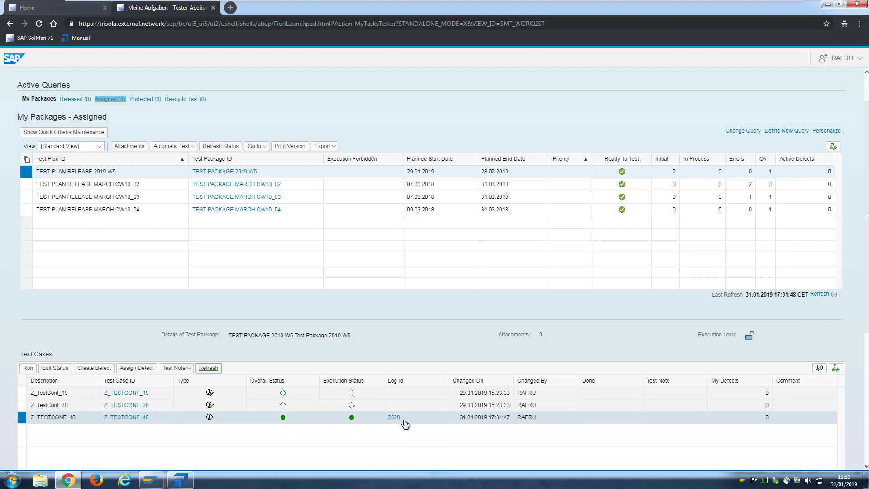
{"action": "left_click", "coordinate": [86, 7]}
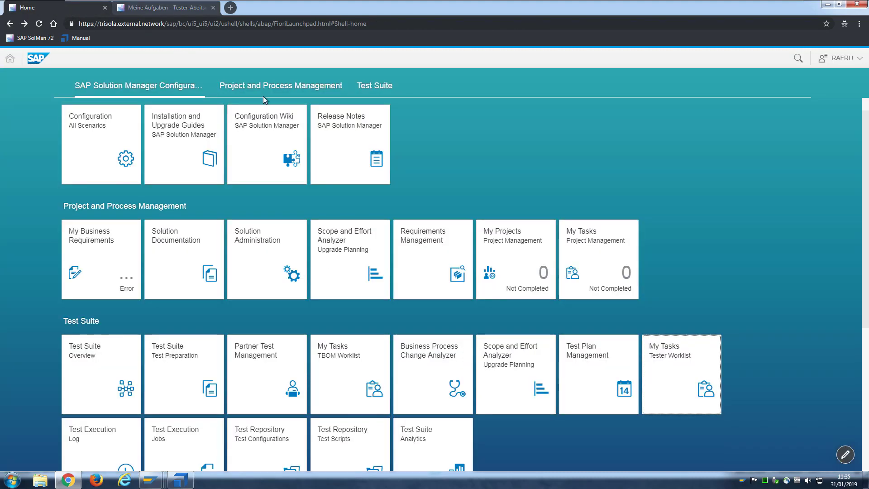
Open Solution Documentation, close the old worklist tab and show the Create Sales Order elements
{"action": "left_click", "coordinate": [172, 241]}
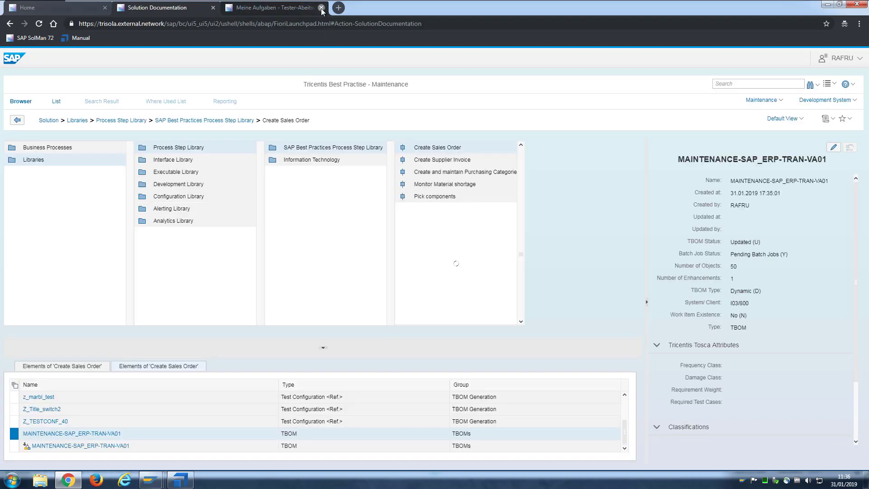
{"action": "left_click", "coordinate": [321, 7]}
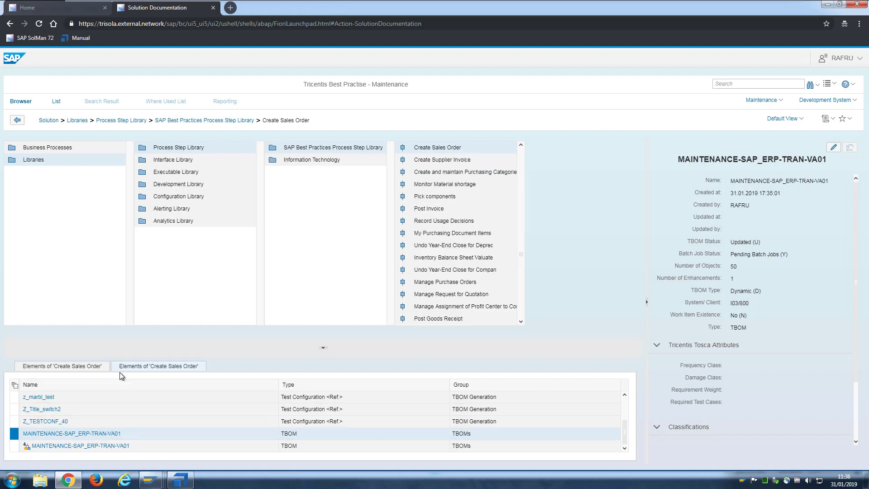
{"action": "left_click", "coordinate": [85, 368]}
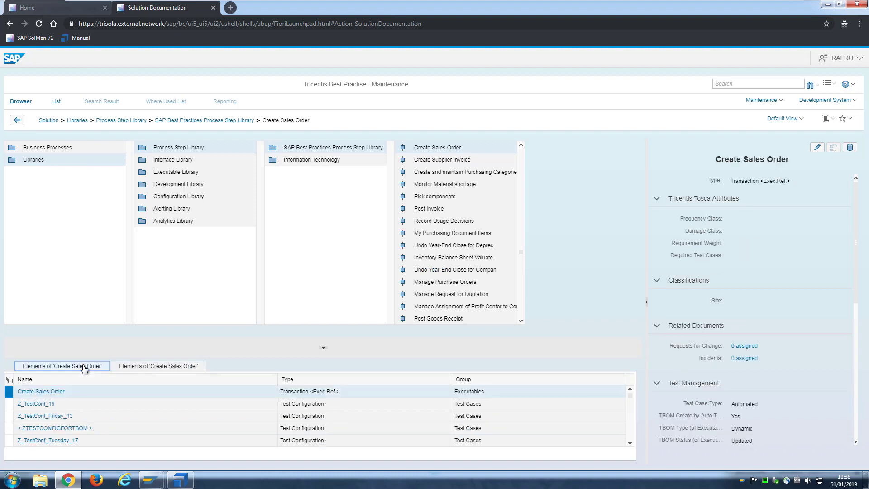
Select the Create Sales Order transaction and pick its MAINTENANCE-SAP_ERP-TRAN-VA01 TBOM in the second elements list
{"action": "left_click", "coordinate": [119, 393]}
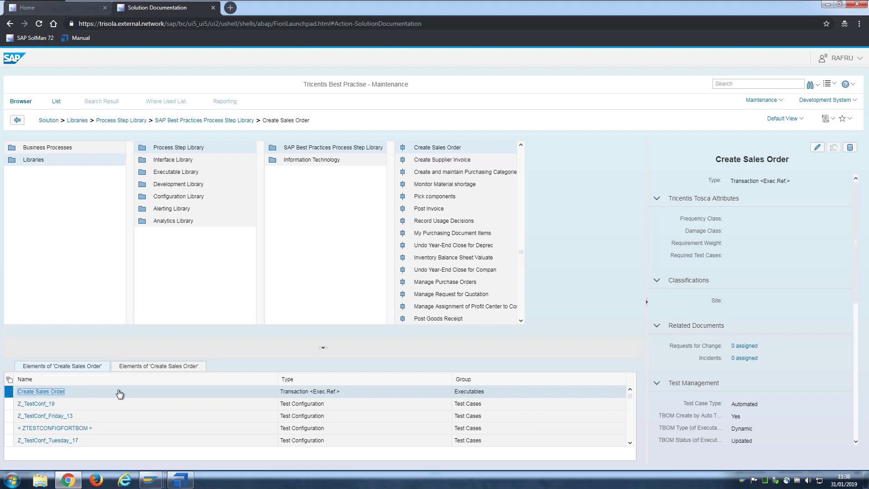
{"action": "left_click", "coordinate": [139, 369]}
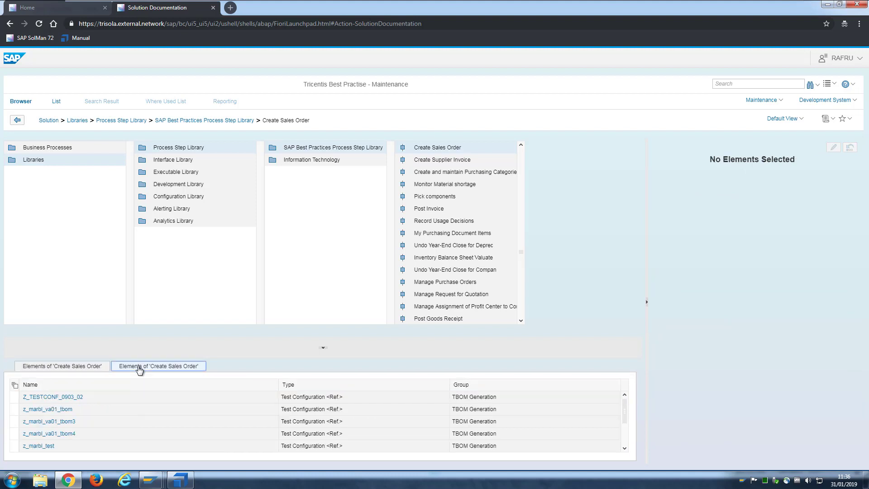
{"action": "scroll", "coordinate": [158, 416], "scroll_direction": "down", "scroll_amount": 2}
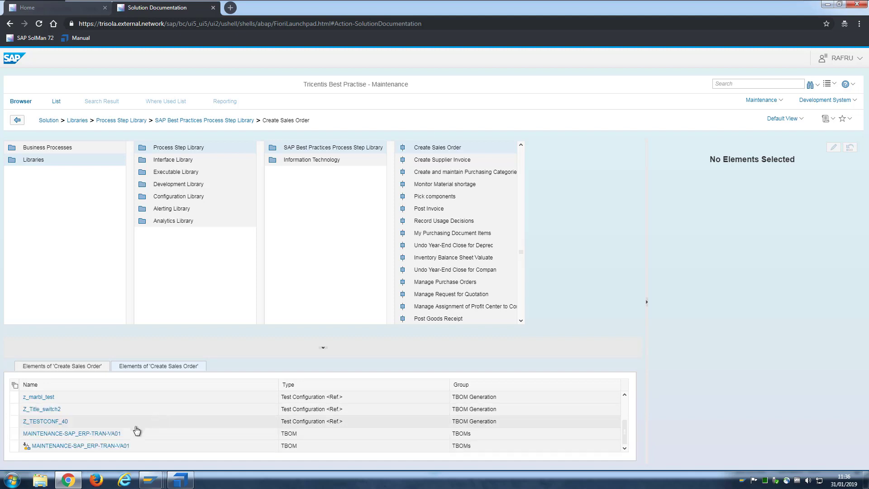
{"action": "left_click", "coordinate": [181, 437]}
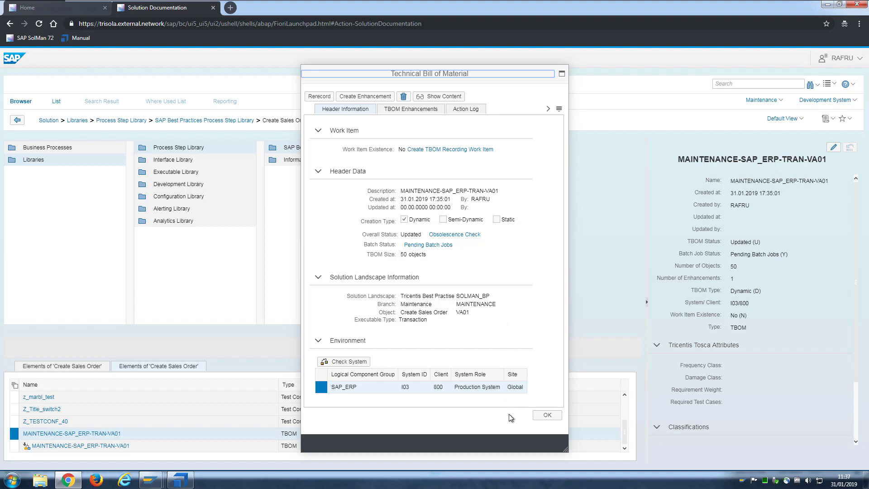
Close the Technical Bill of Material after reviewing the dynamic 50-object VA01 TBOM
{"action": "left_click", "coordinate": [544, 417]}
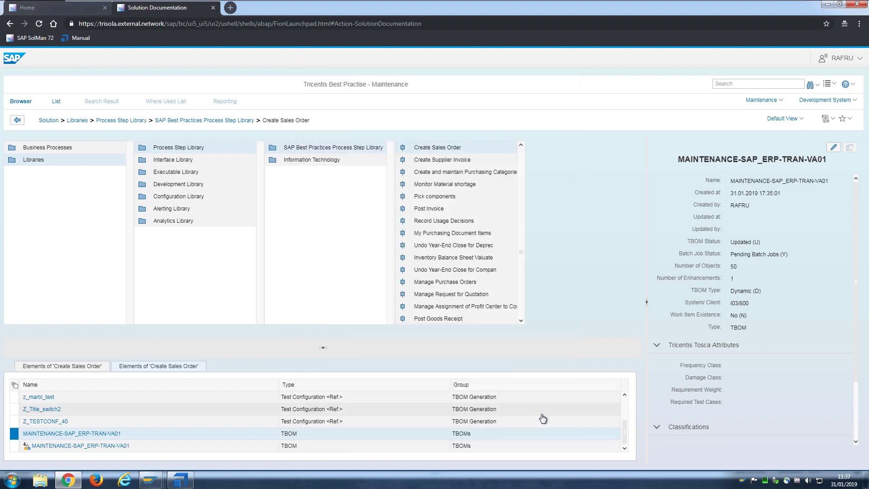
Close the Solution Documentation tab and open the Business Process Change Analyzer
{"action": "left_click", "coordinate": [212, 7]}
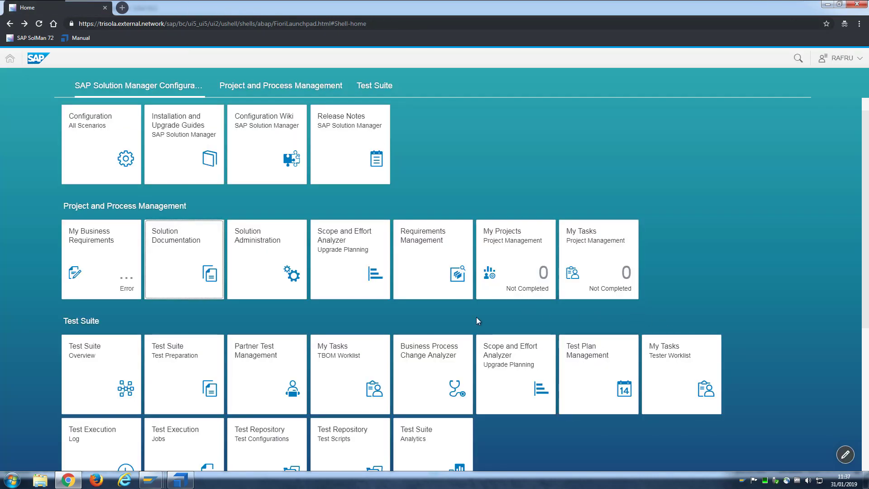
{"action": "scroll", "coordinate": [475, 315], "scroll_direction": "down", "scroll_amount": 1}
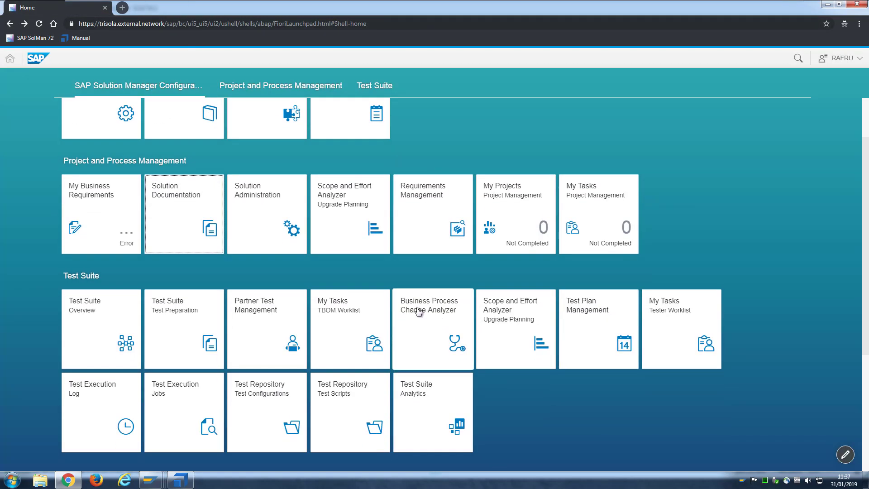
{"action": "left_click", "coordinate": [432, 324]}
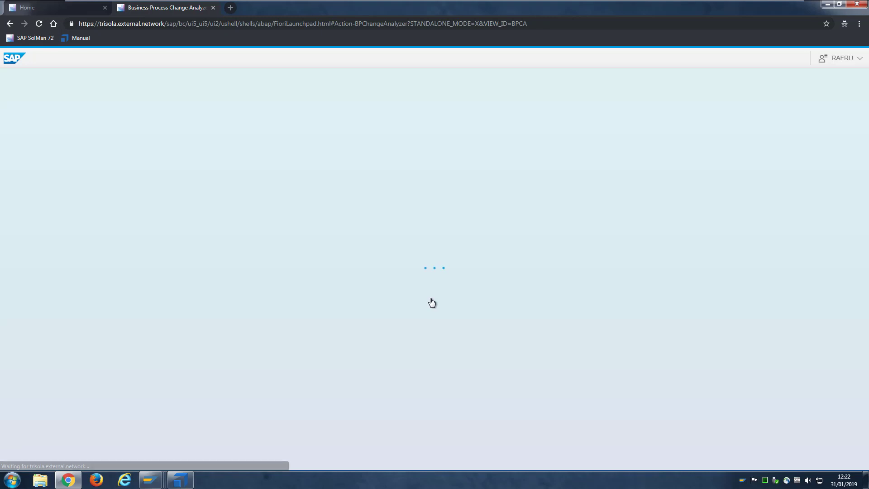
Open result ZMMI_TESTANALYSE_BPCA (Result ID 3) to view its affected process steps, then switch to Tosca
{"action": "scroll", "coordinate": [561, 224], "scroll_direction": "down", "scroll_amount": 7}
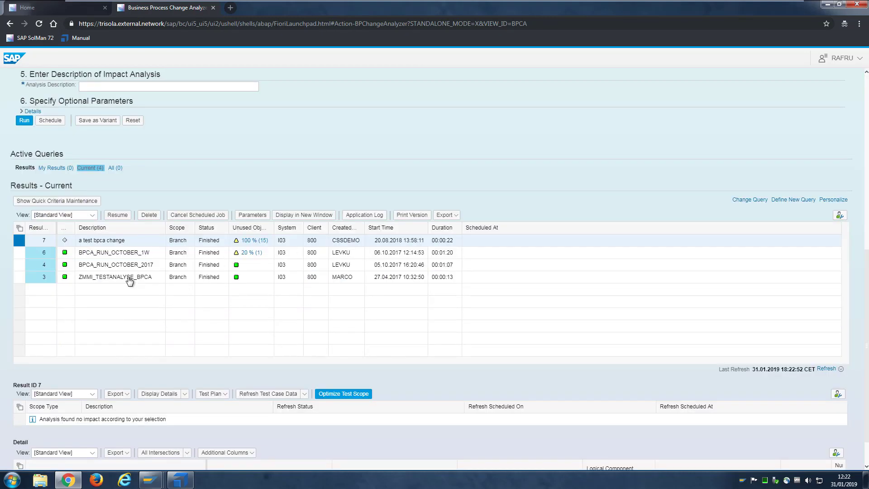
{"action": "left_click", "coordinate": [49, 278]}
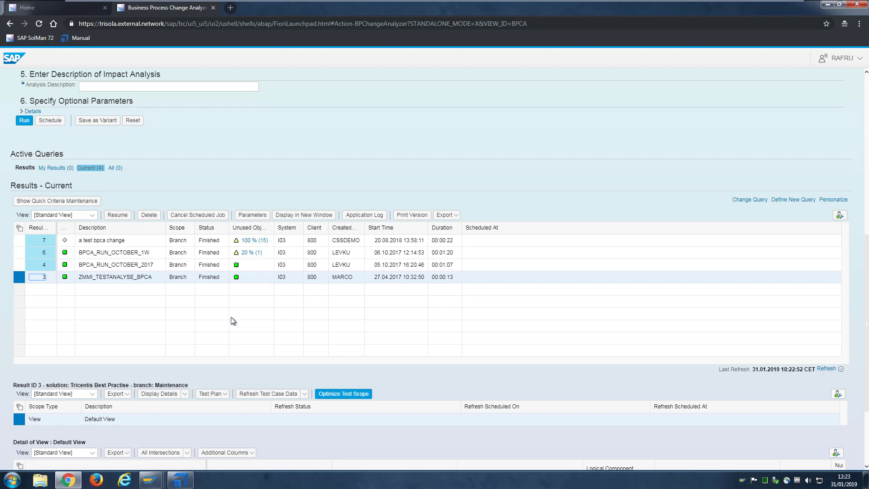
{"action": "scroll", "coordinate": [234, 320], "scroll_direction": "down", "scroll_amount": 3}
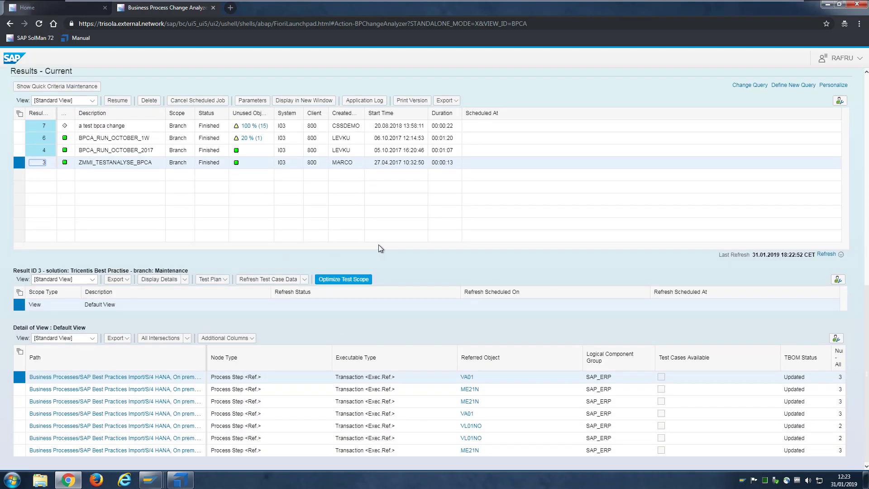
{"action": "scroll", "coordinate": [387, 238], "scroll_direction": "up", "scroll_amount": 1}
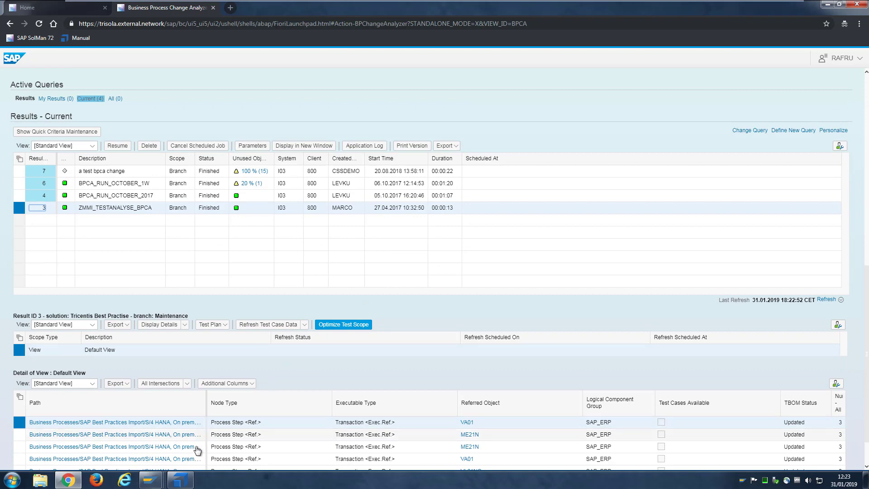
{"action": "left_click", "coordinate": [180, 480]}
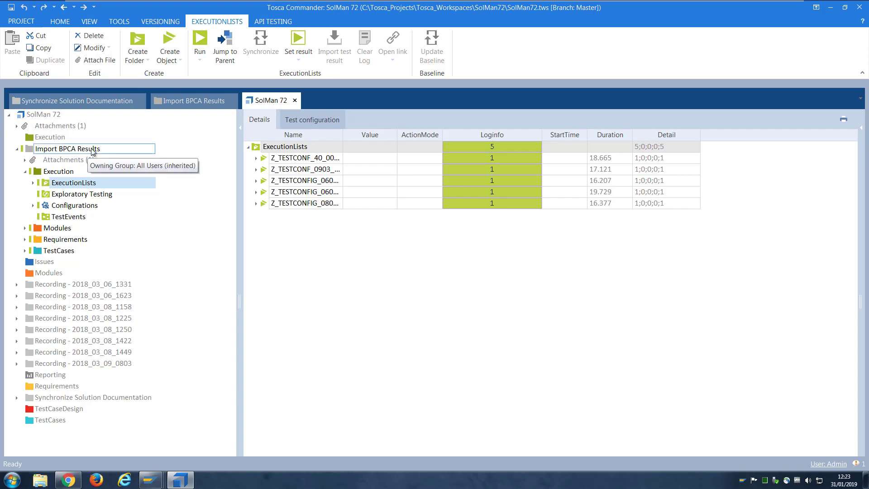
Show the Import BPCA Results workspace with the RequirementSet coverage grid widened
{"action": "left_click", "coordinate": [192, 101]}
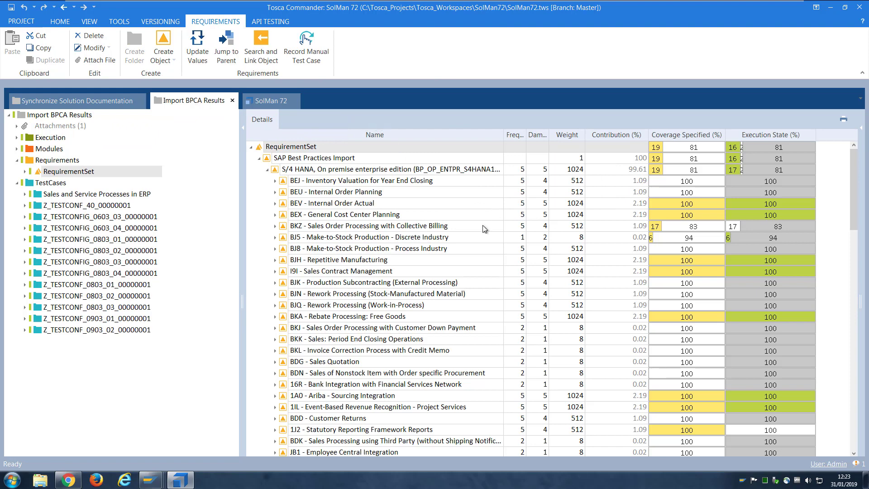
{"action": "left_click_drag", "start_coordinate": [243, 228], "coordinate": [231, 227]}
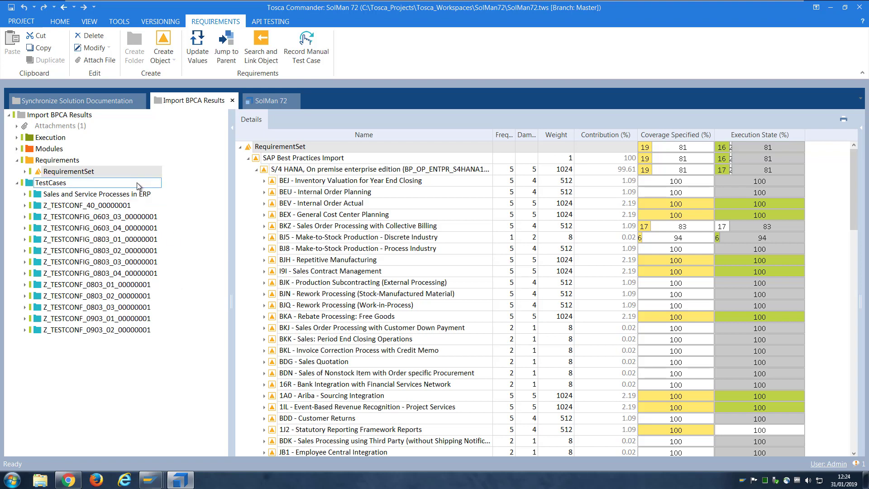
Start an Import BPCA Result on the RequirementSet via its SAP Solution Manager menu
{"action": "left_click", "coordinate": [151, 173]}
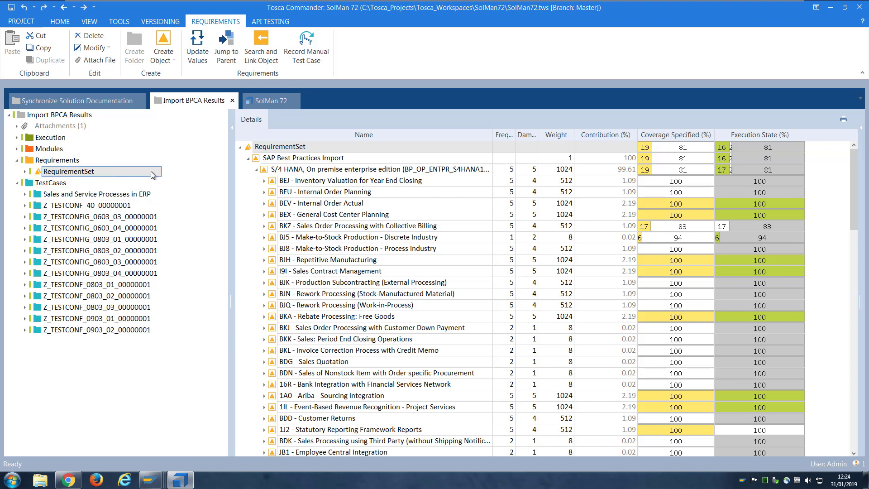
{"action": "right_click", "coordinate": [153, 175]}
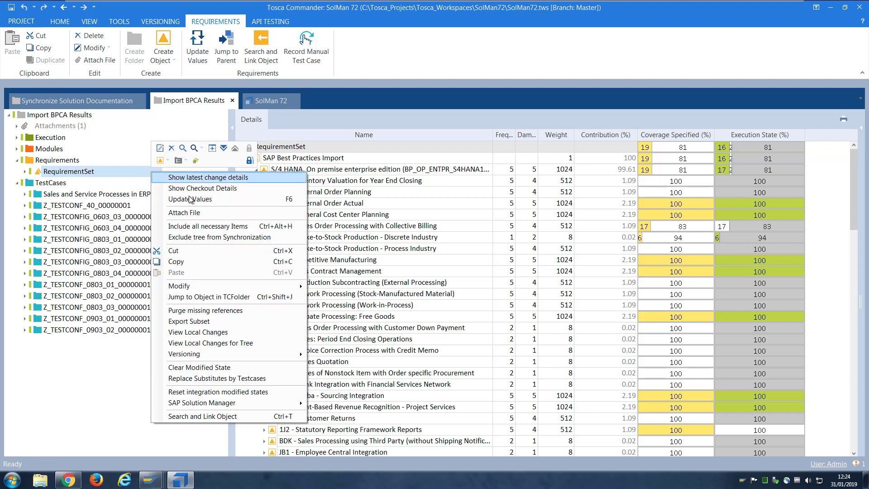
{"action": "mouse_move", "coordinate": [201, 405]}
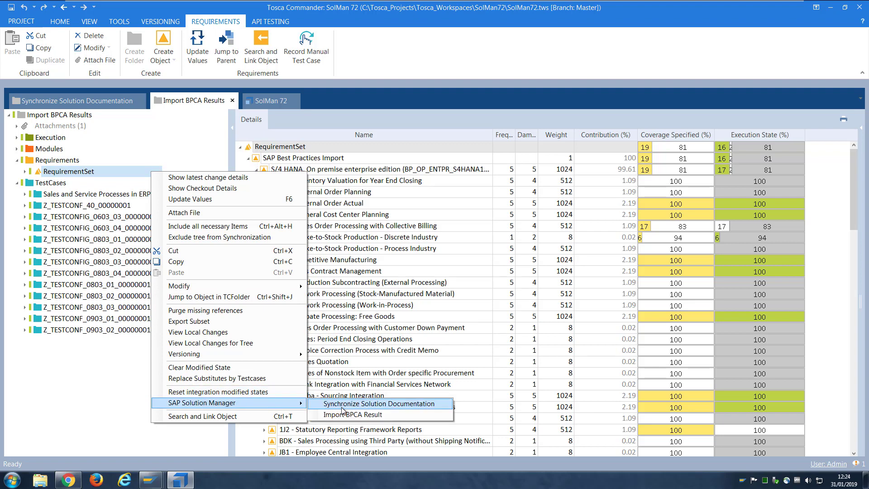
{"action": "left_click", "coordinate": [403, 414]}
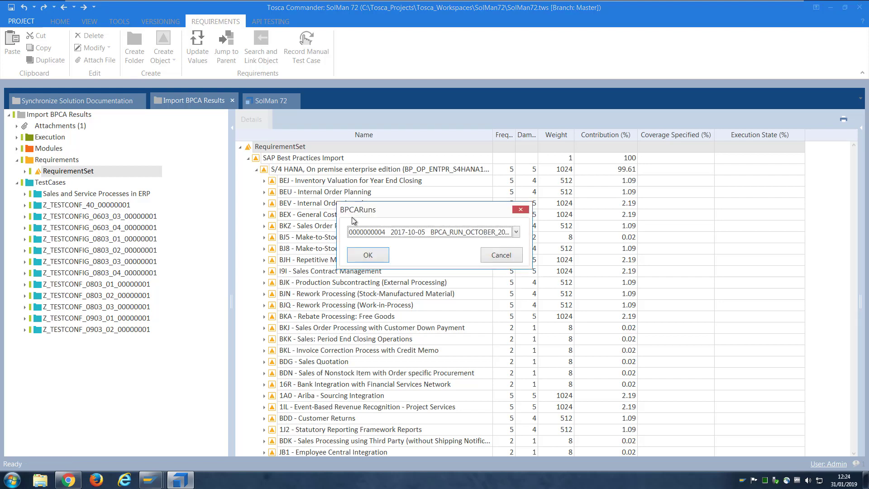
{"action": "left_click", "coordinate": [516, 232]}
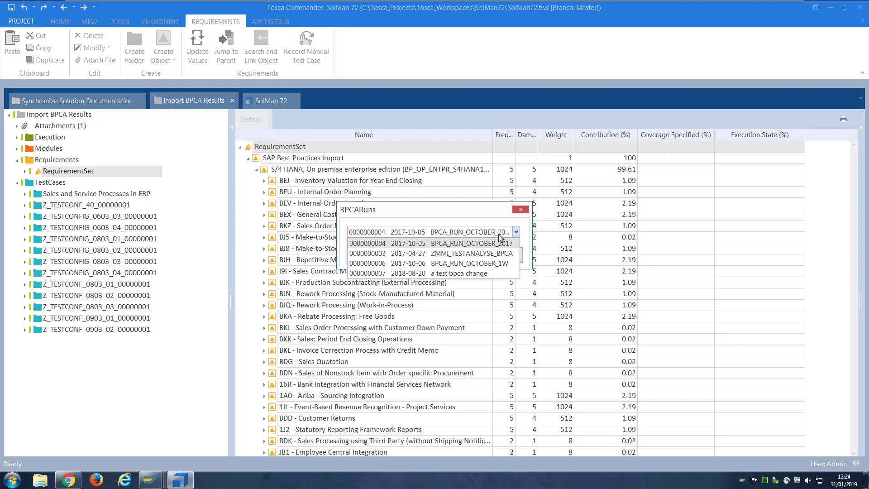
{"action": "left_click", "coordinate": [442, 254]}
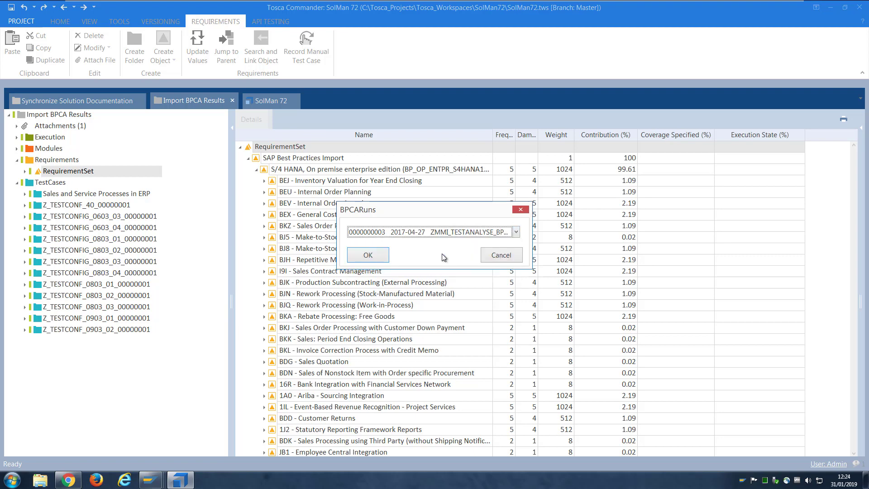
{"action": "left_click", "coordinate": [73, 480]}
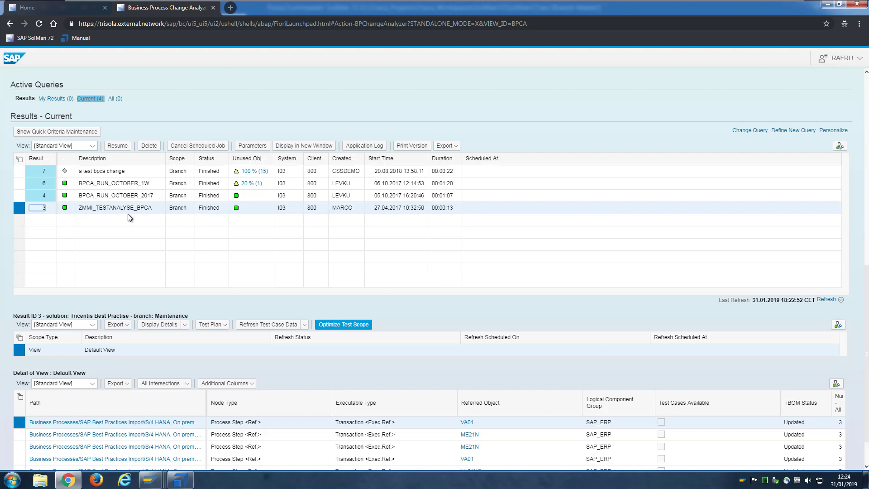
{"action": "left_click", "coordinate": [180, 480]}
{"action": "left_click", "coordinate": [368, 257]}
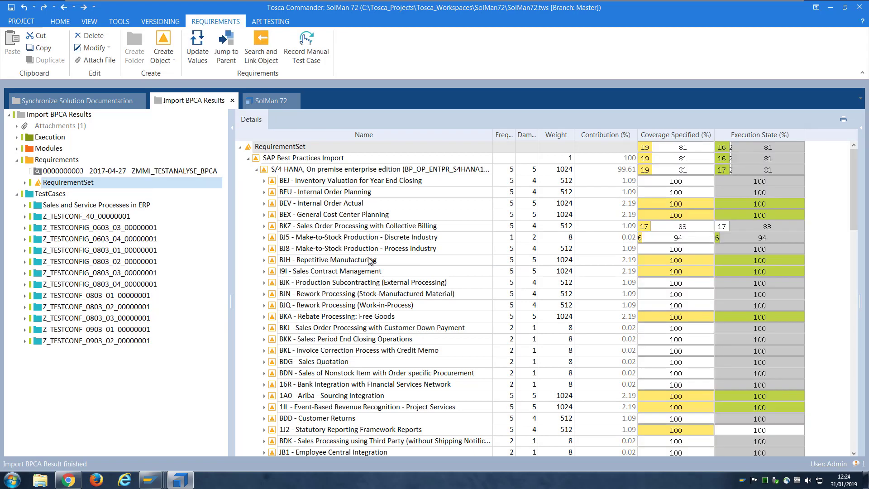
{"action": "left_click", "coordinate": [135, 172]}
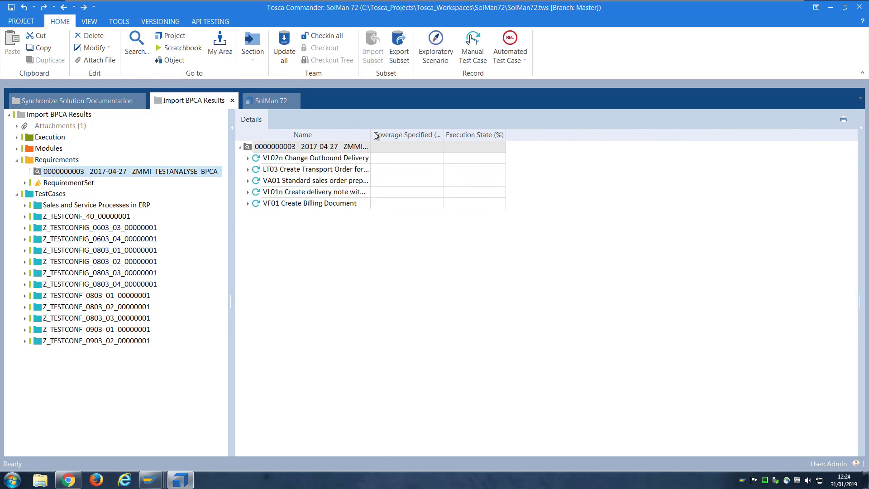
{"action": "left_click_drag", "start_coordinate": [371, 135], "coordinate": [495, 134]}
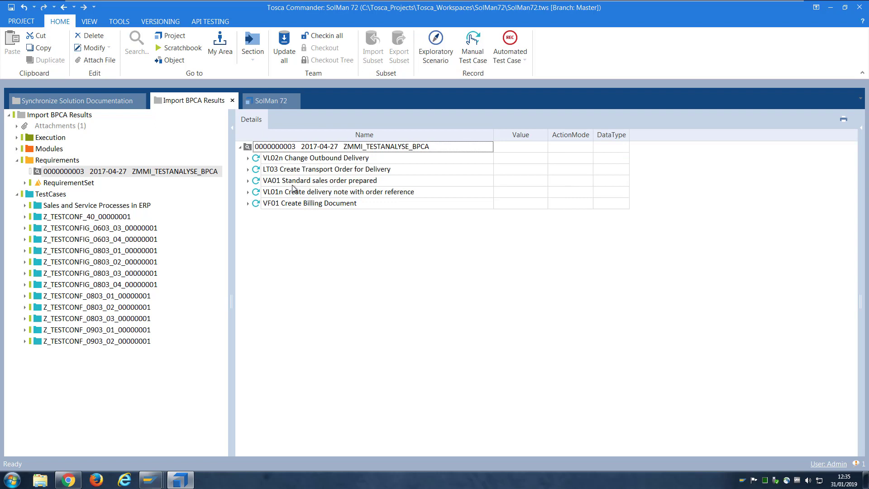
Search for the requirement linked to the VA01 Standard sales order prepared test case and open it
{"action": "left_click", "coordinate": [293, 183]}
{"action": "right_click", "coordinate": [295, 182]}
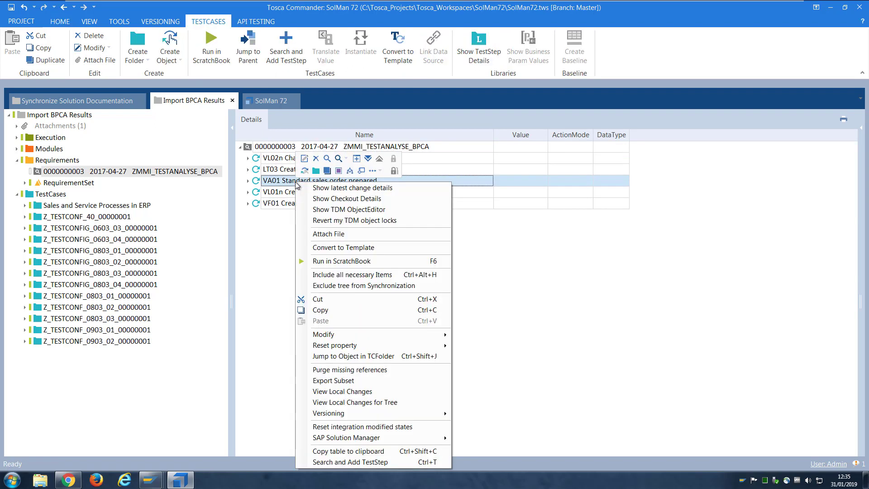
{"action": "left_click", "coordinate": [356, 173]}
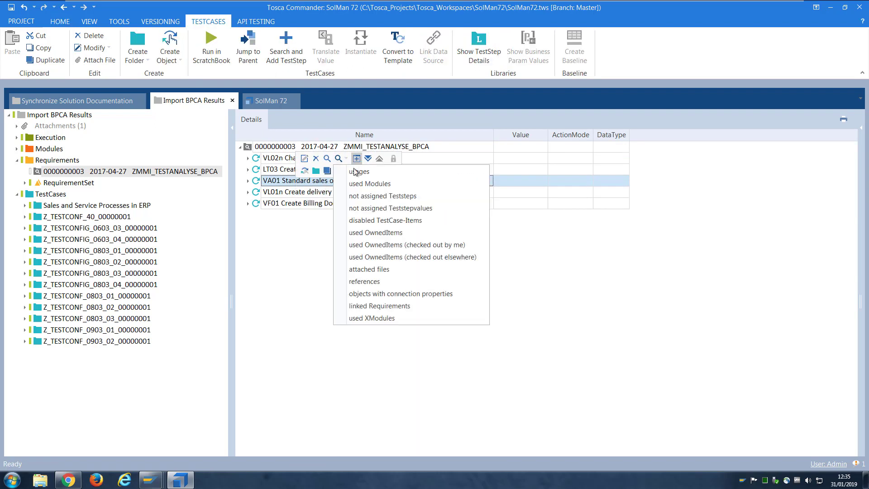
{"action": "left_click", "coordinate": [367, 307]}
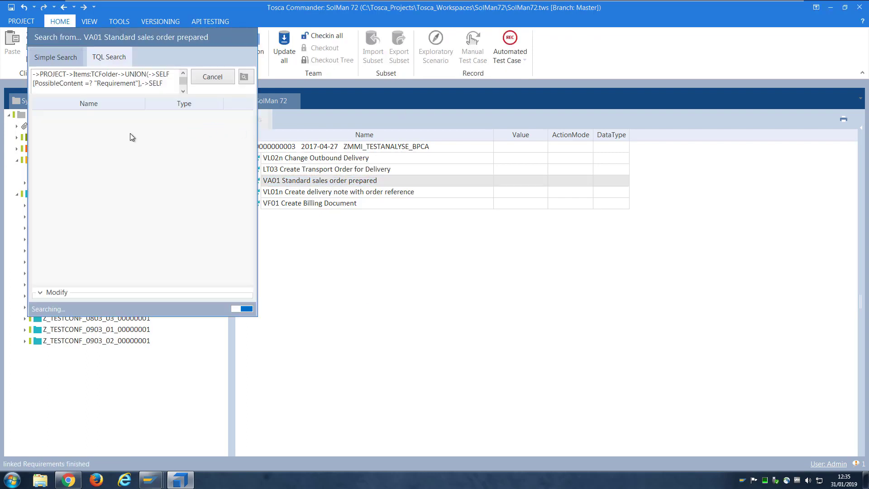
{"action": "left_click", "coordinate": [42, 116]}
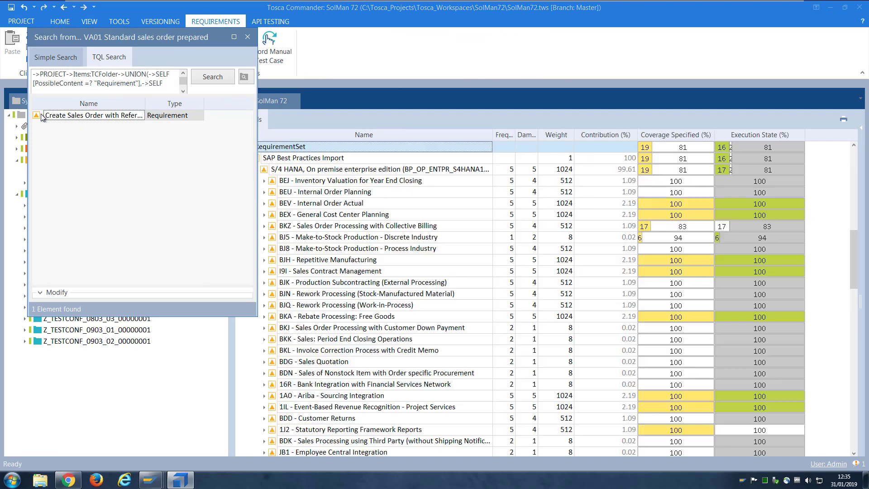
Close the search results, reselect VA01 under its requirement, and minimise Tosca to the desktop
{"action": "left_click", "coordinate": [248, 36]}
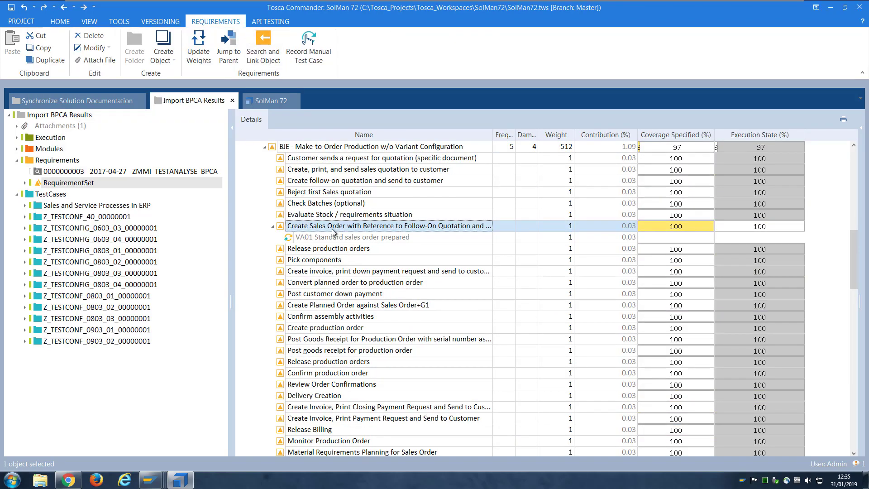
{"action": "left_click", "coordinate": [316, 240]}
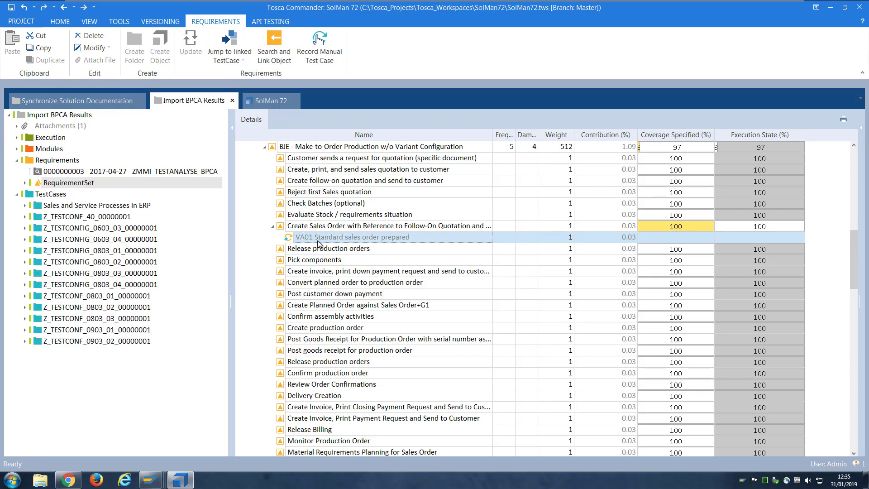
{"action": "scroll", "coordinate": [330, 247], "scroll_direction": "up", "scroll_amount": 10}
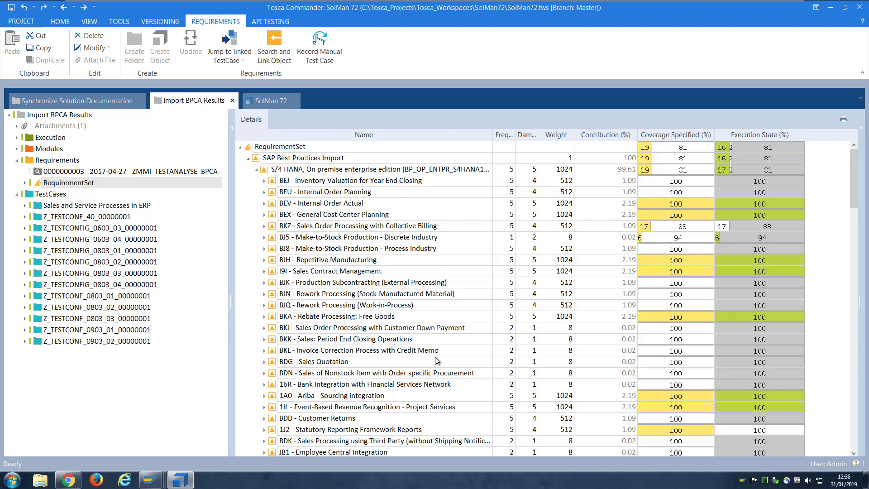
{"action": "left_click", "coordinate": [832, 8]}
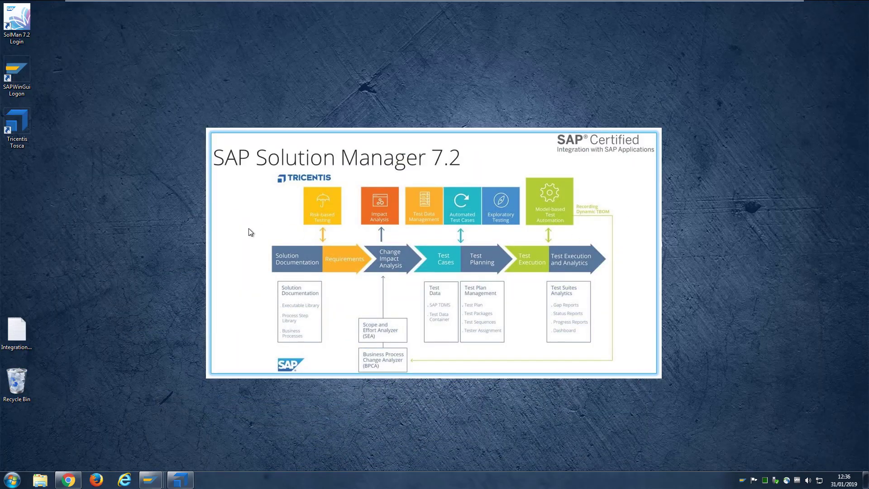